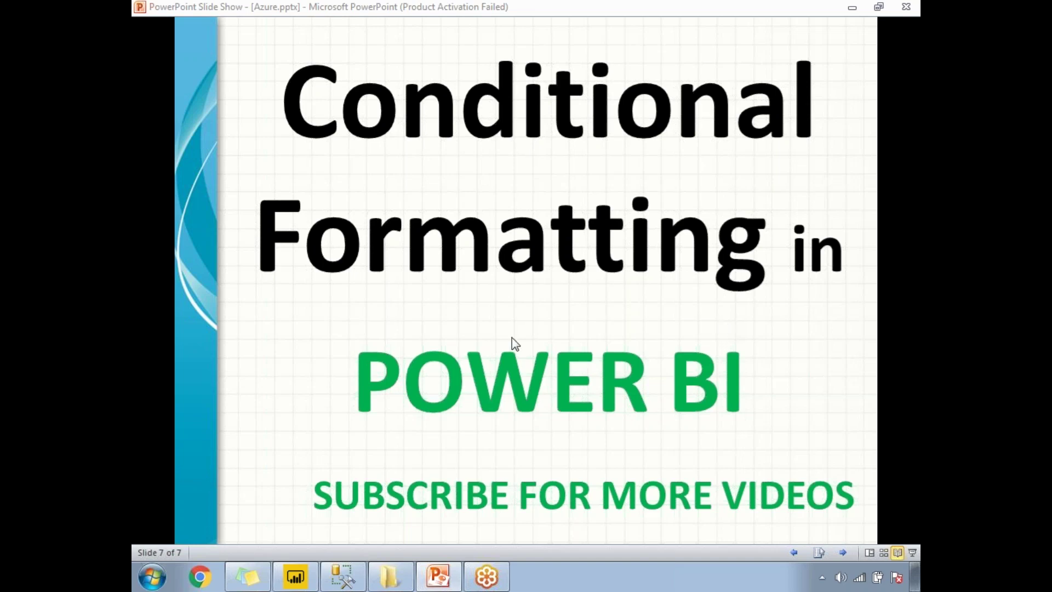
Switch to Power BI Desktop, add a table visual to Page 3 and enlarge it to cover most of the page.
click(295, 575)
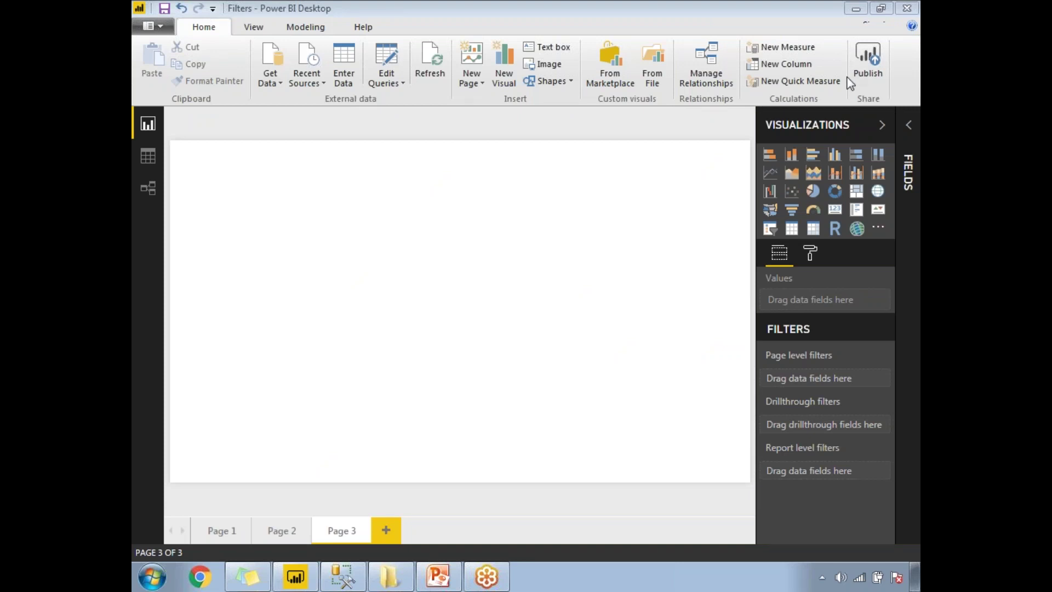
click(910, 187)
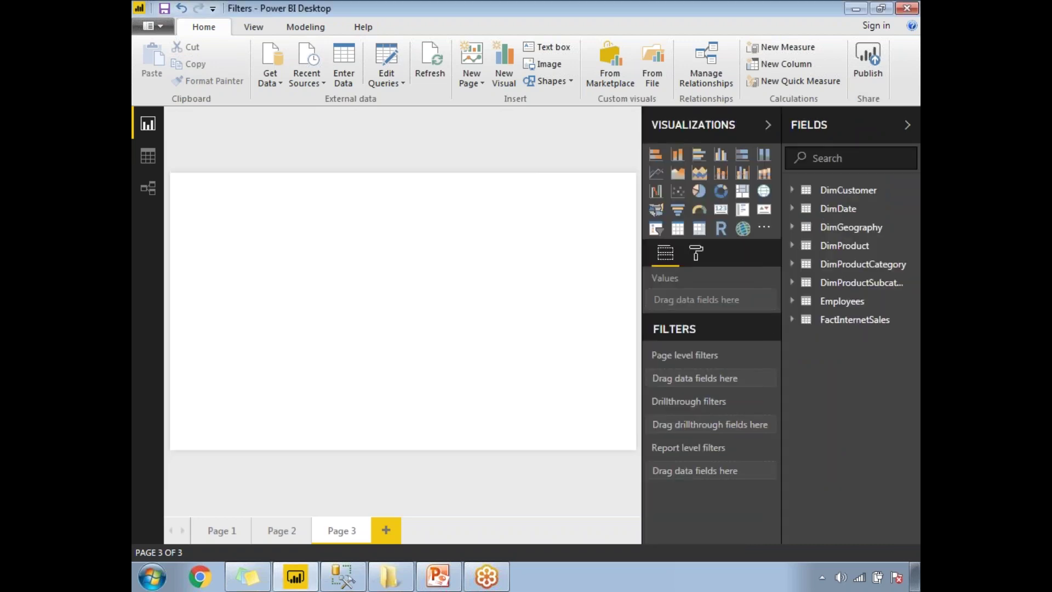
click(796, 305)
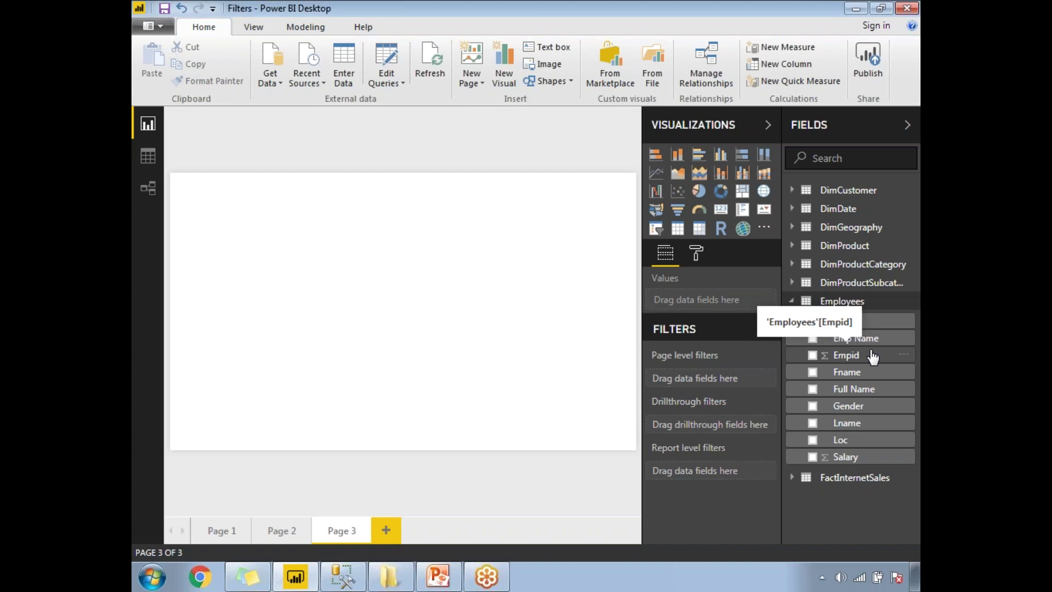
click(682, 229)
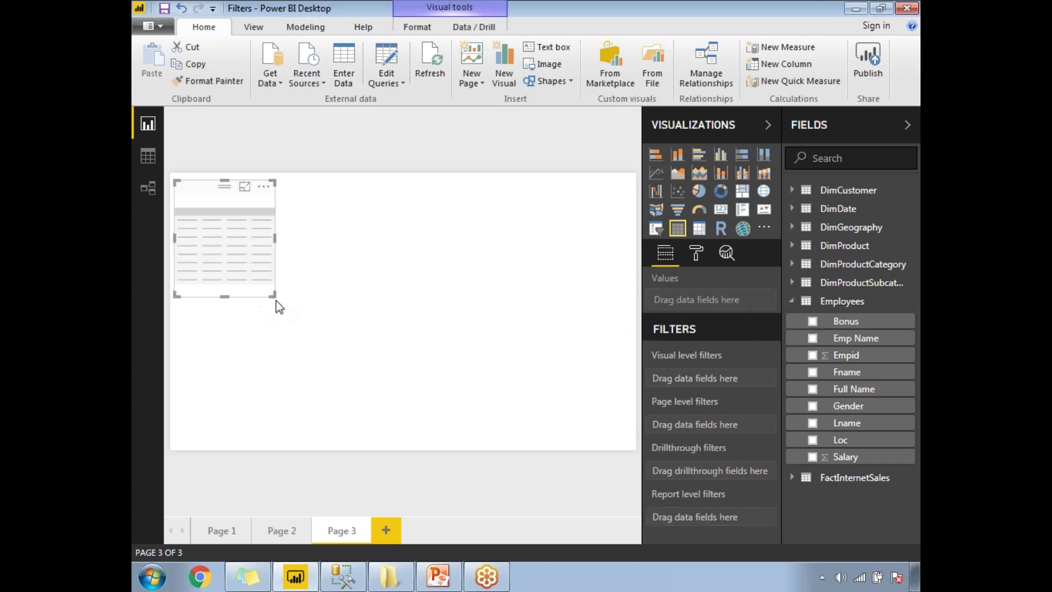
drag(273, 294, 562, 432)
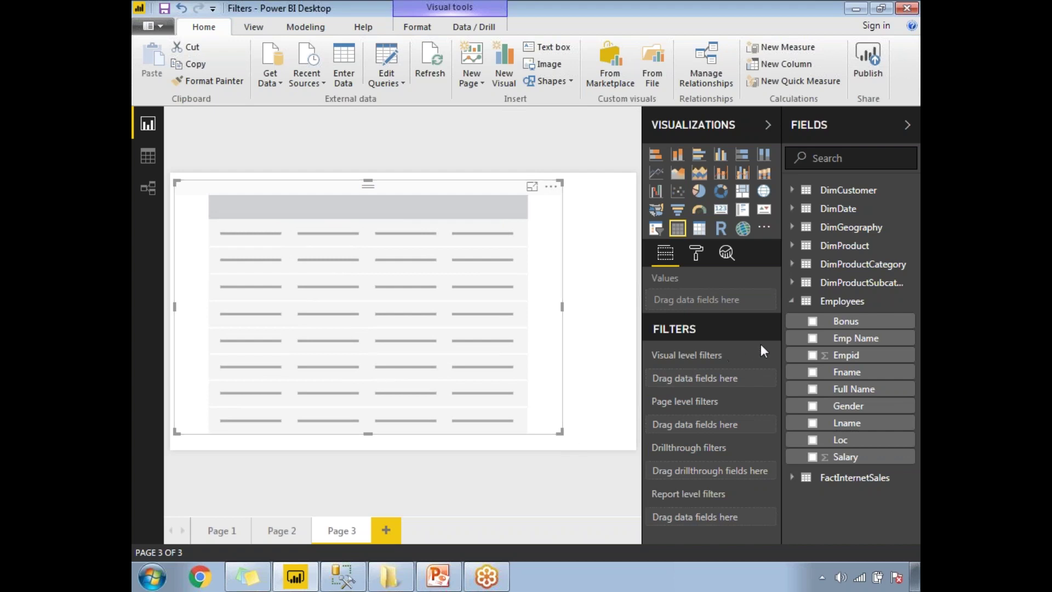
Add the Employees fields Empid, Emp Name, Gender, Loc and Salary to the table.
click(812, 356)
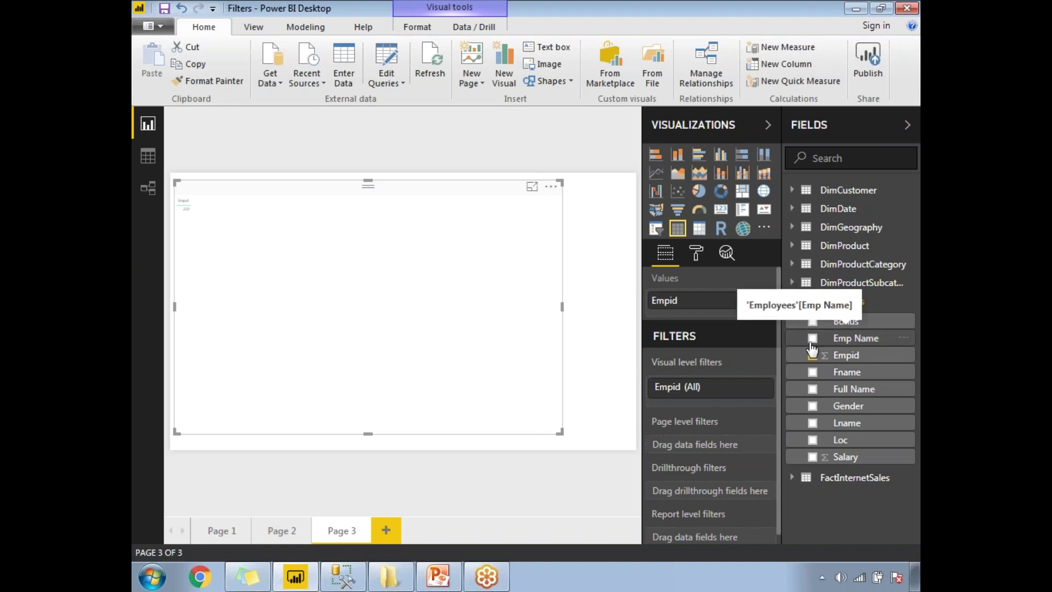
click(812, 338)
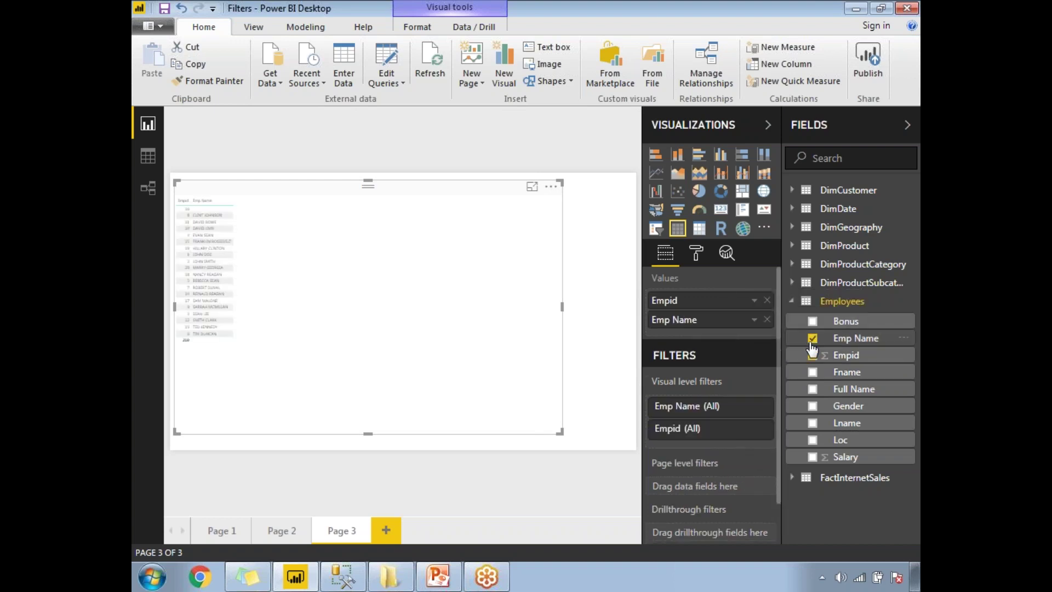
click(813, 406)
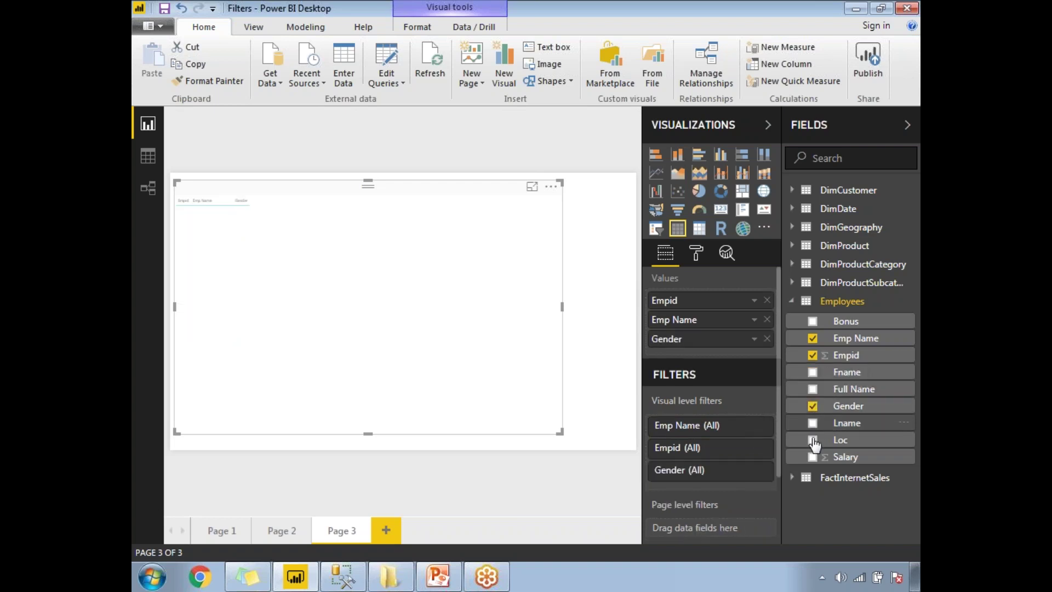
click(813, 440)
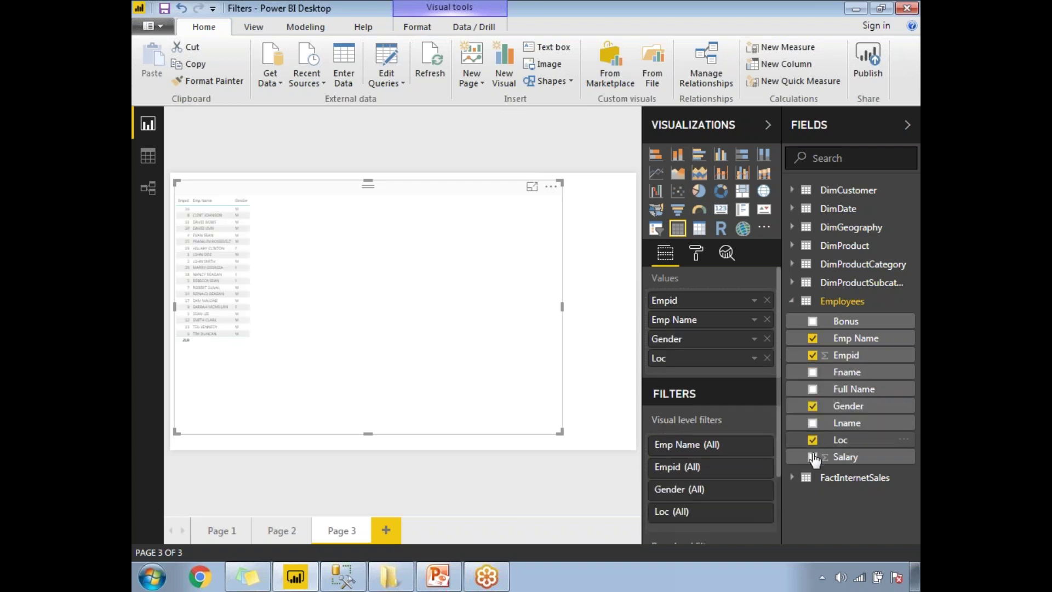
click(813, 458)
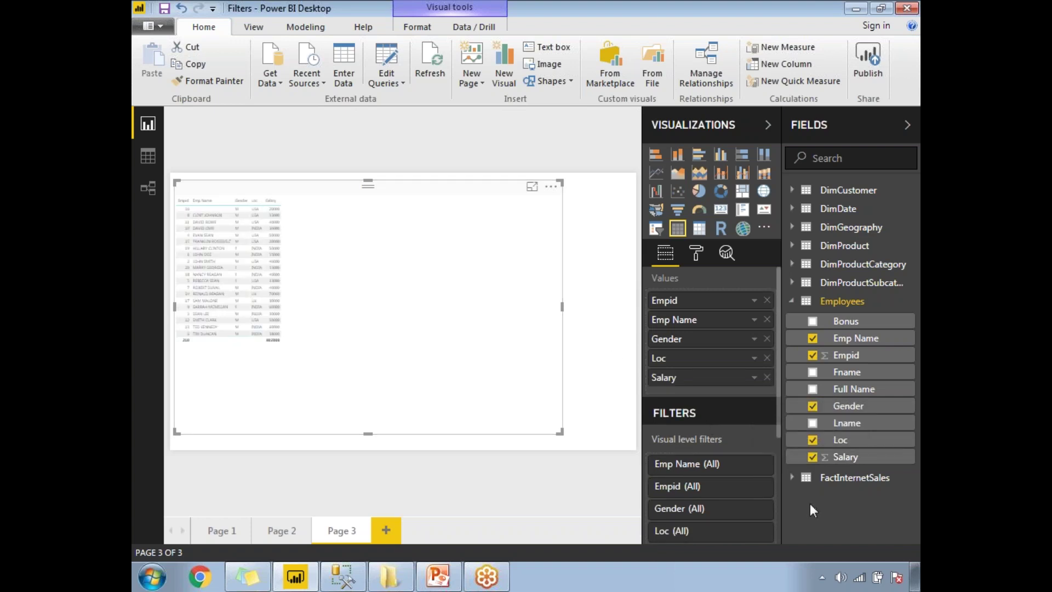
Set the text size of the table's column headers to 19.
click(907, 126)
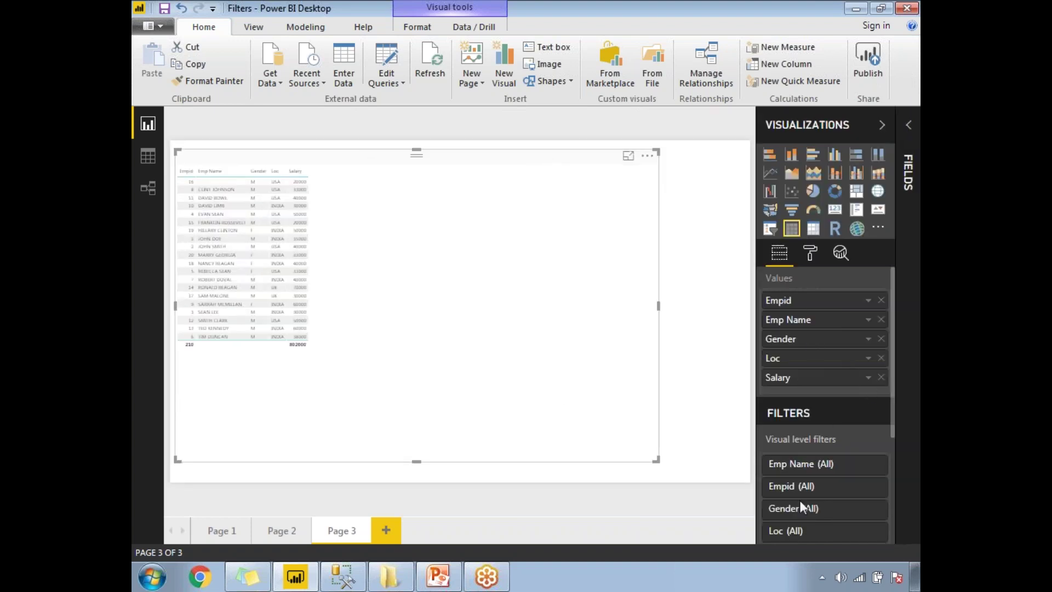
click(810, 253)
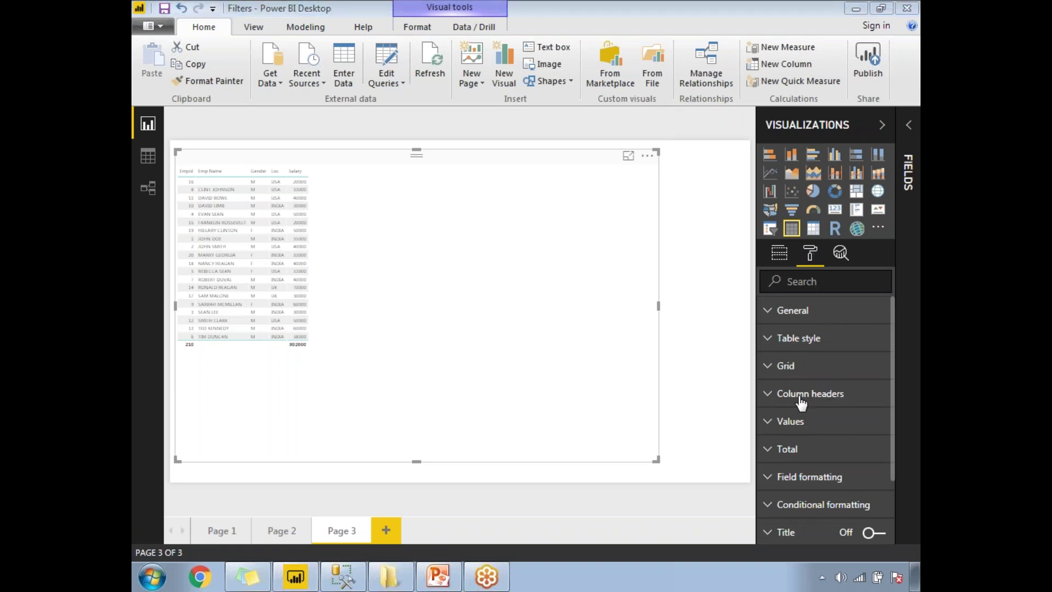
click(860, 396)
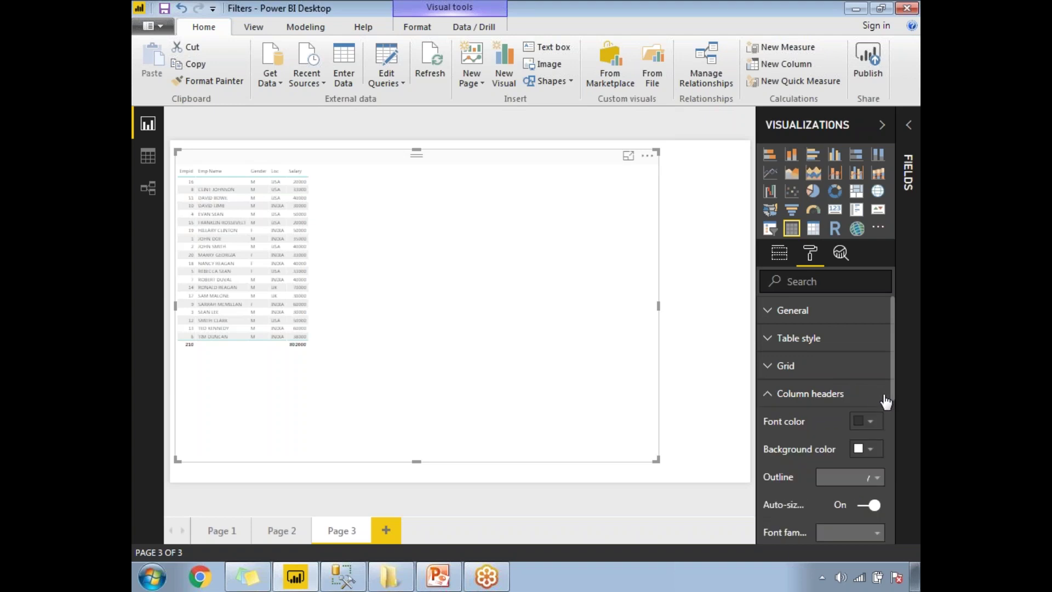
drag(893, 396, 890, 446)
click(875, 431)
click(876, 430)
click(876, 430)
click(875, 431)
click(876, 430)
click(875, 430)
click(875, 431)
click(875, 431)
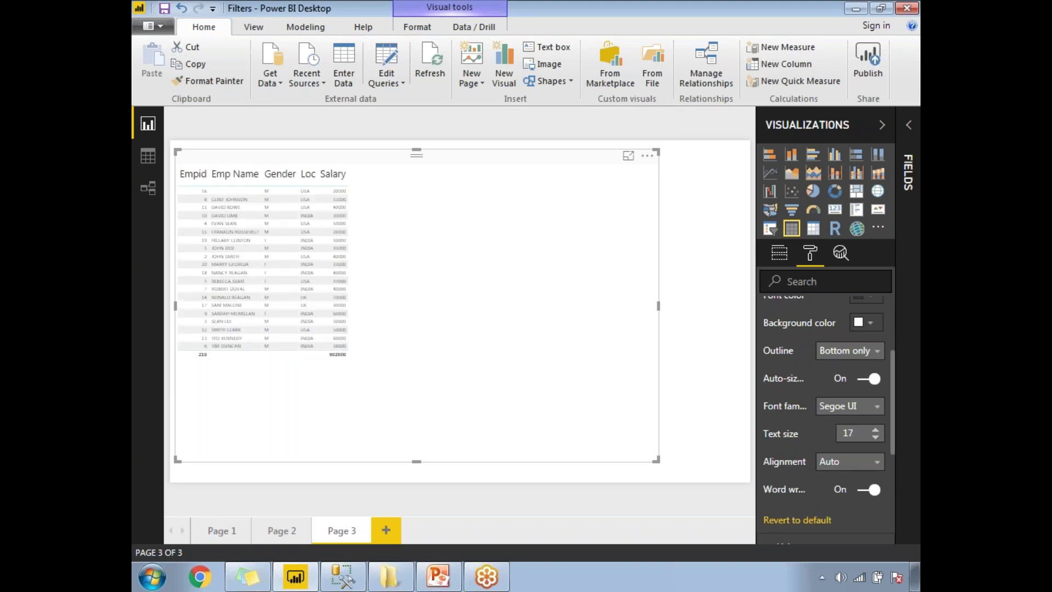
click(875, 430)
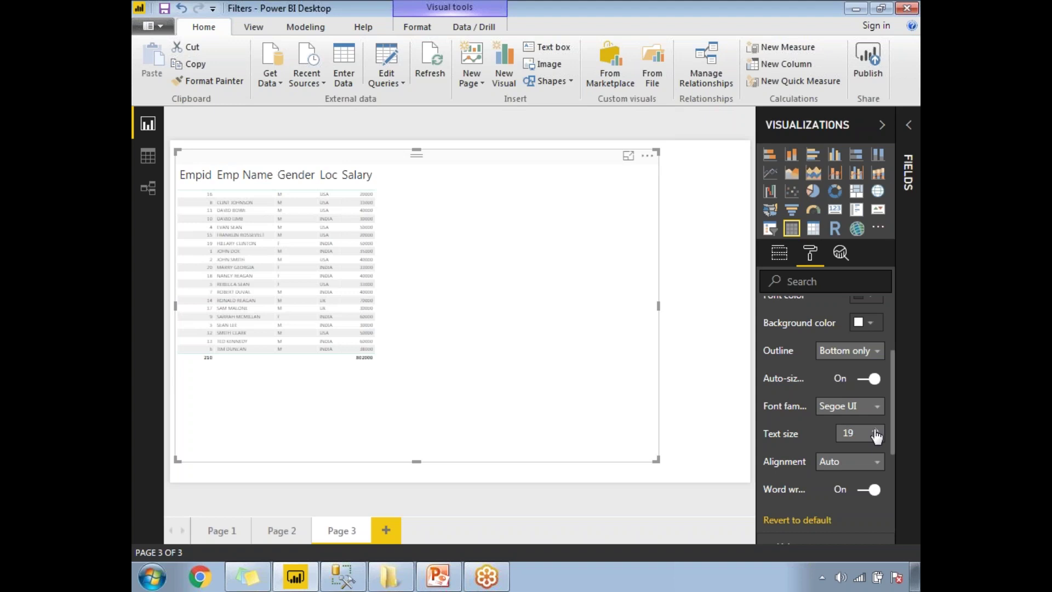
drag(891, 399, 894, 374)
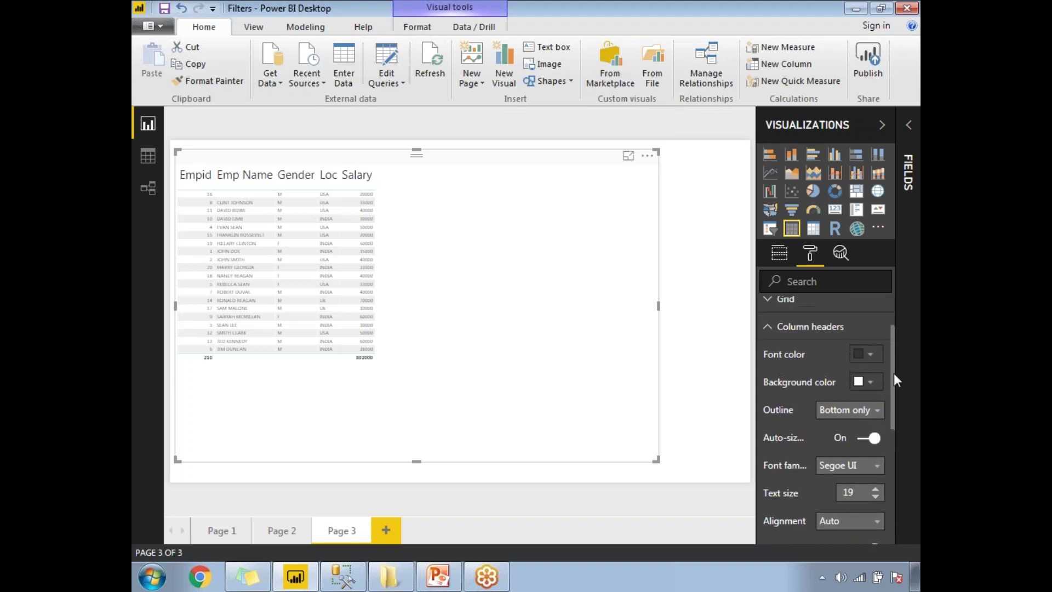
click(768, 328)
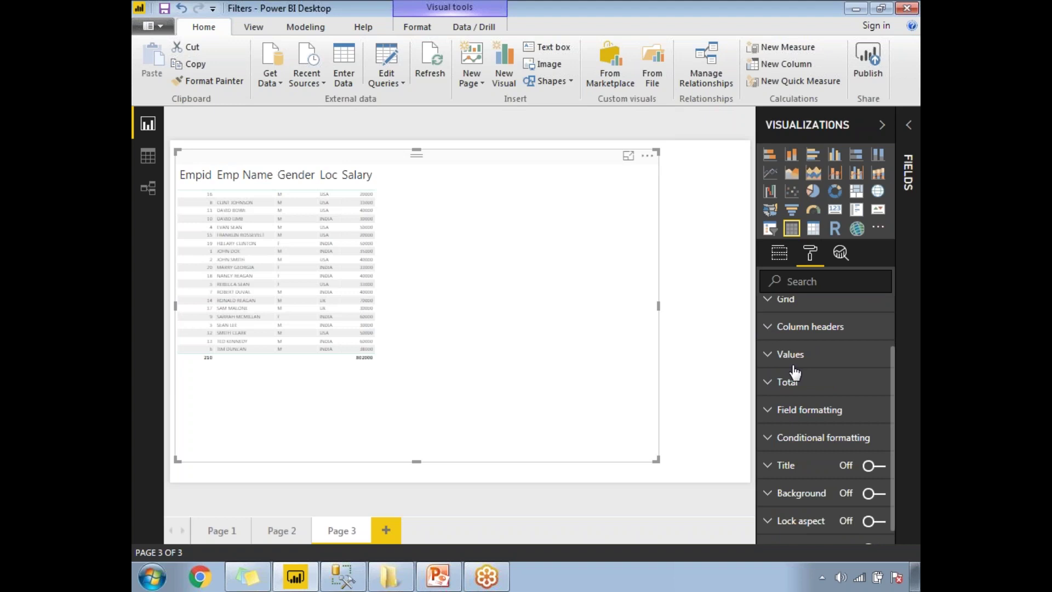
Set the text size of the table's values to 16 and stretch the table to the page's lower edge.
click(767, 354)
drag(892, 403, 898, 459)
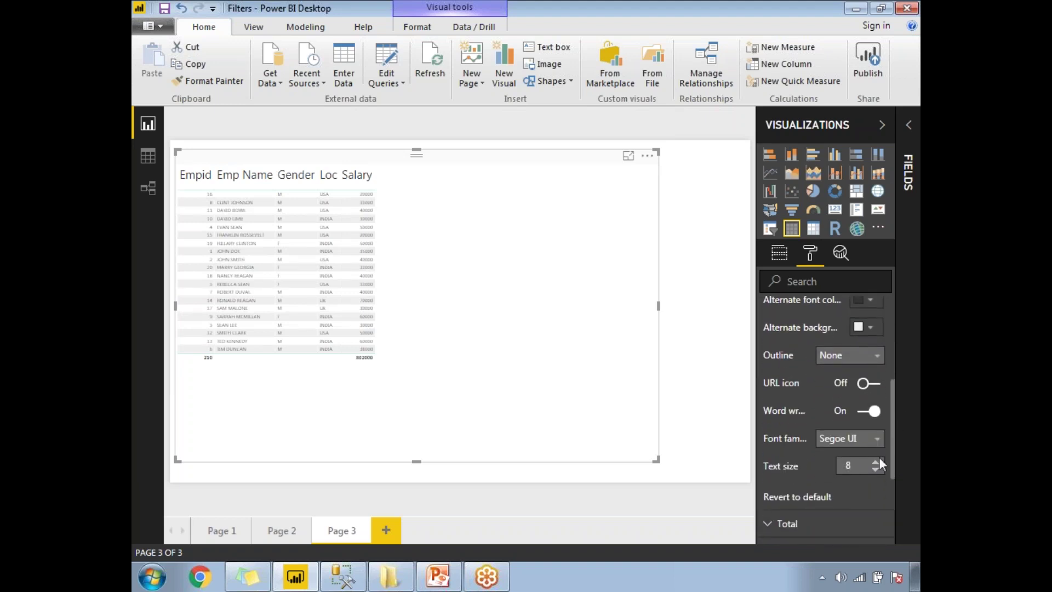
click(875, 462)
key(Up)
key(Up)
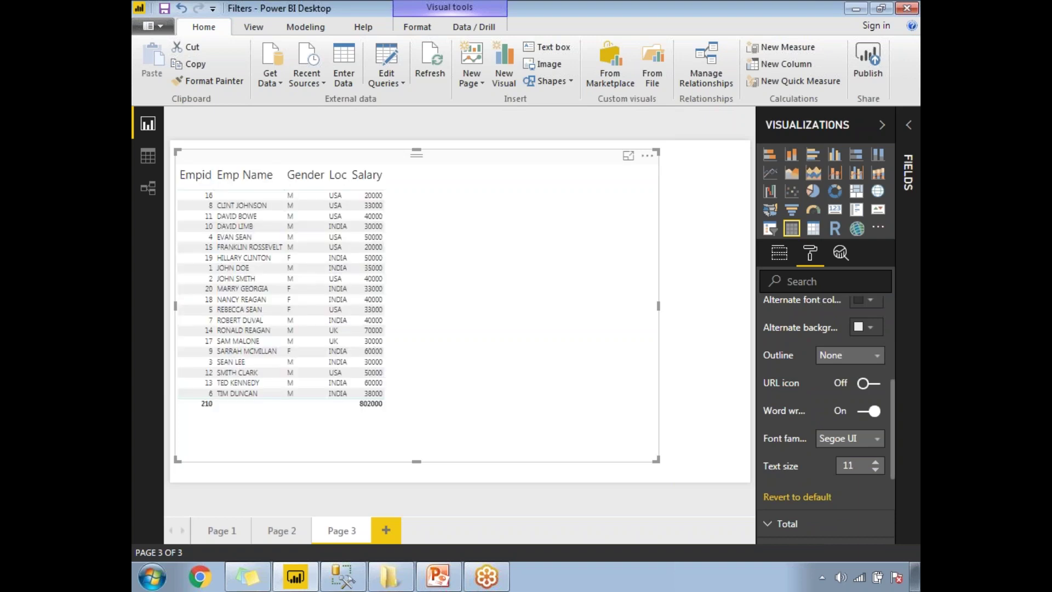
click(875, 463)
click(876, 463)
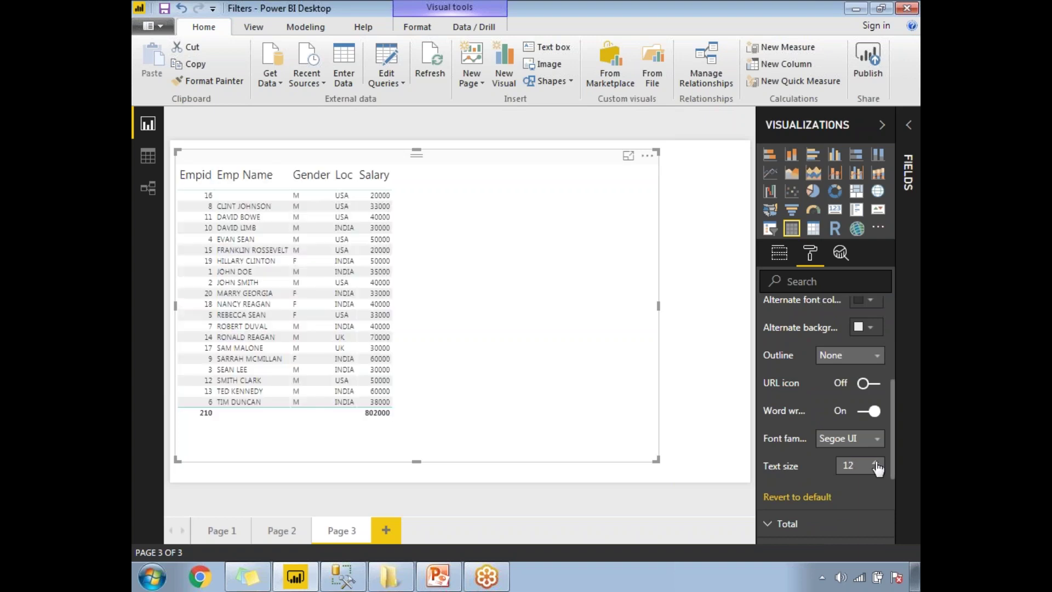
click(876, 463)
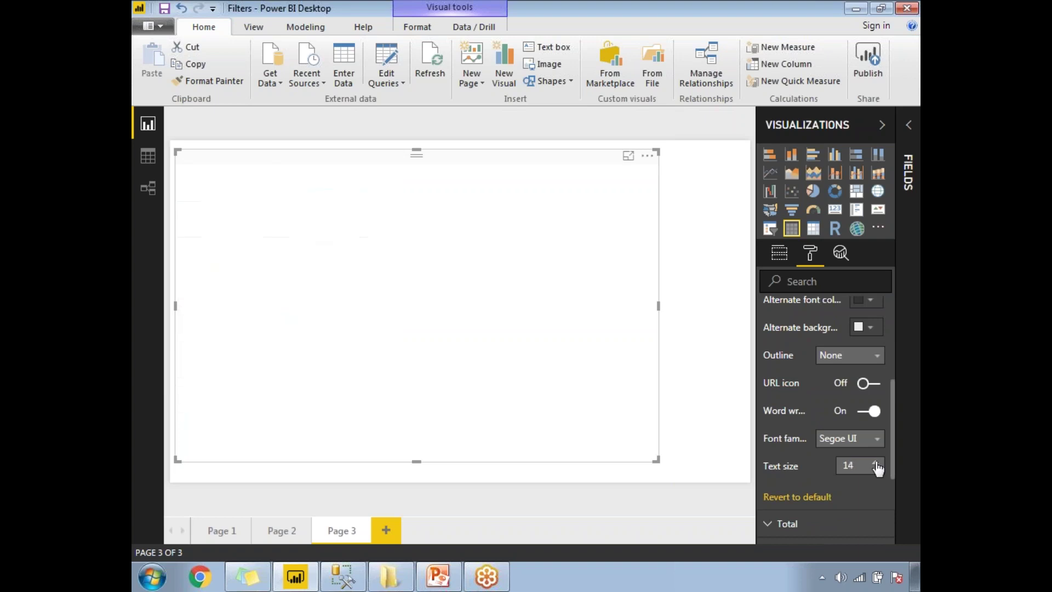
click(876, 463)
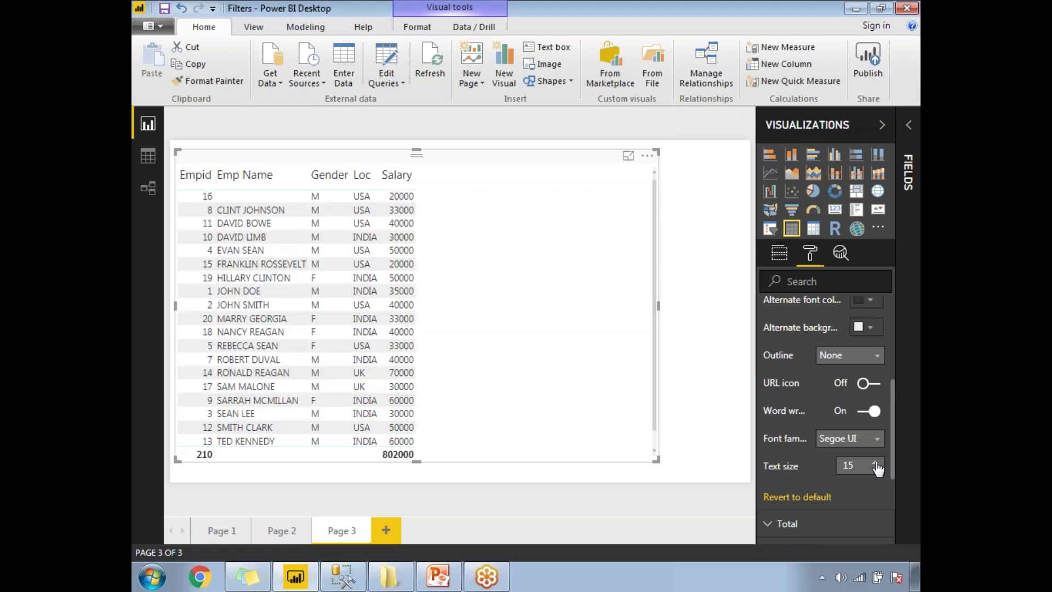
click(876, 462)
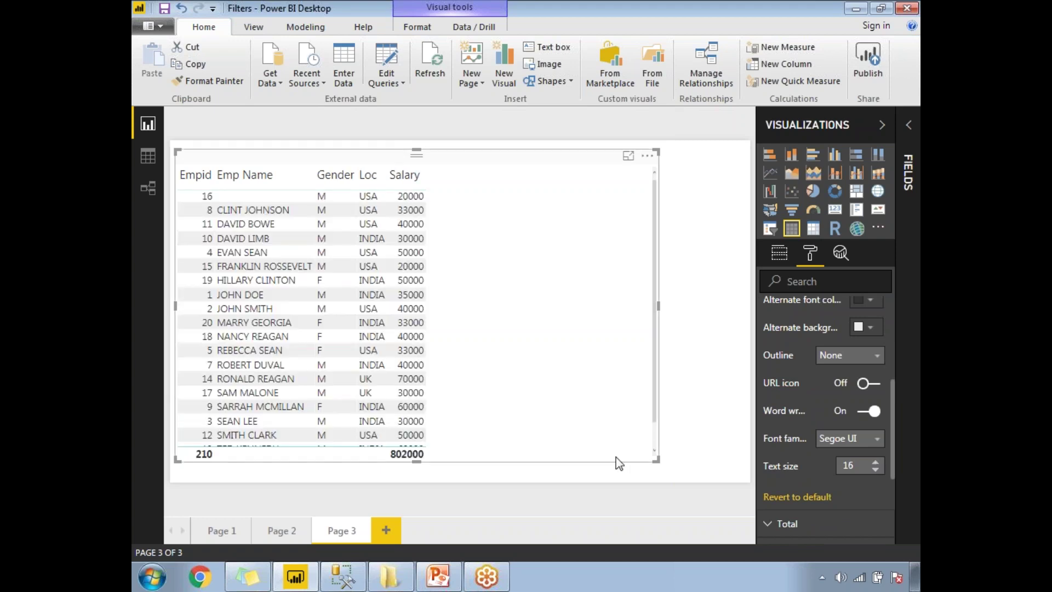
drag(660, 467, 667, 481)
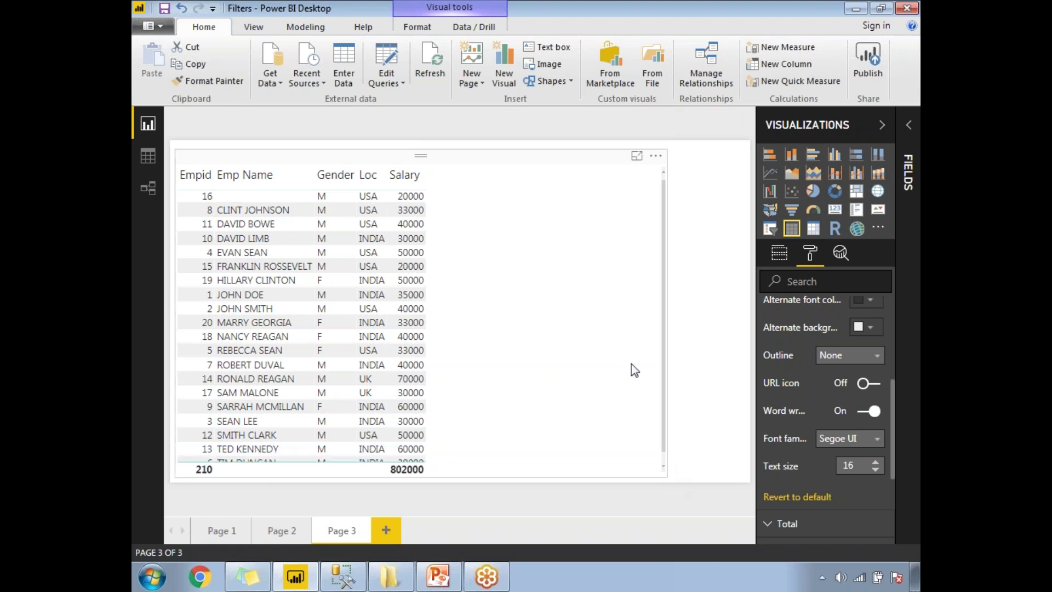
Reduce the text size of the table's values to 15.
click(507, 198)
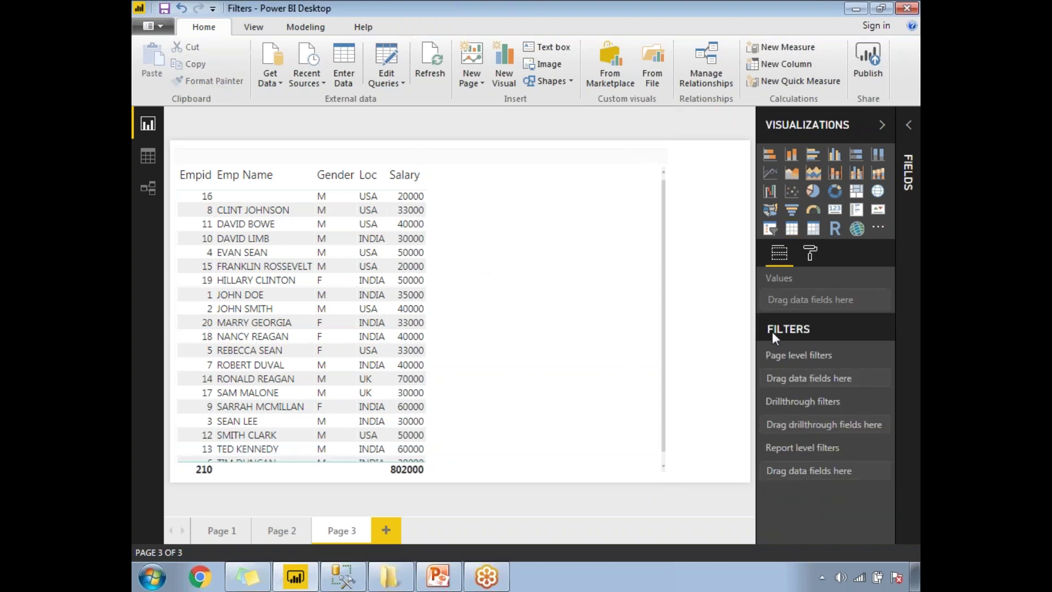
click(578, 294)
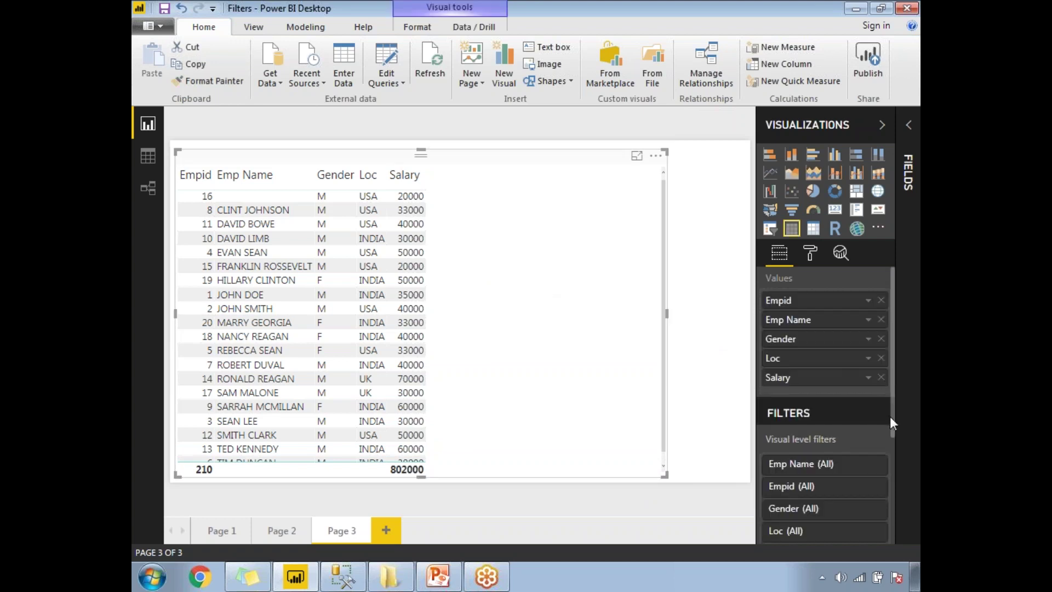
drag(891, 417, 890, 462)
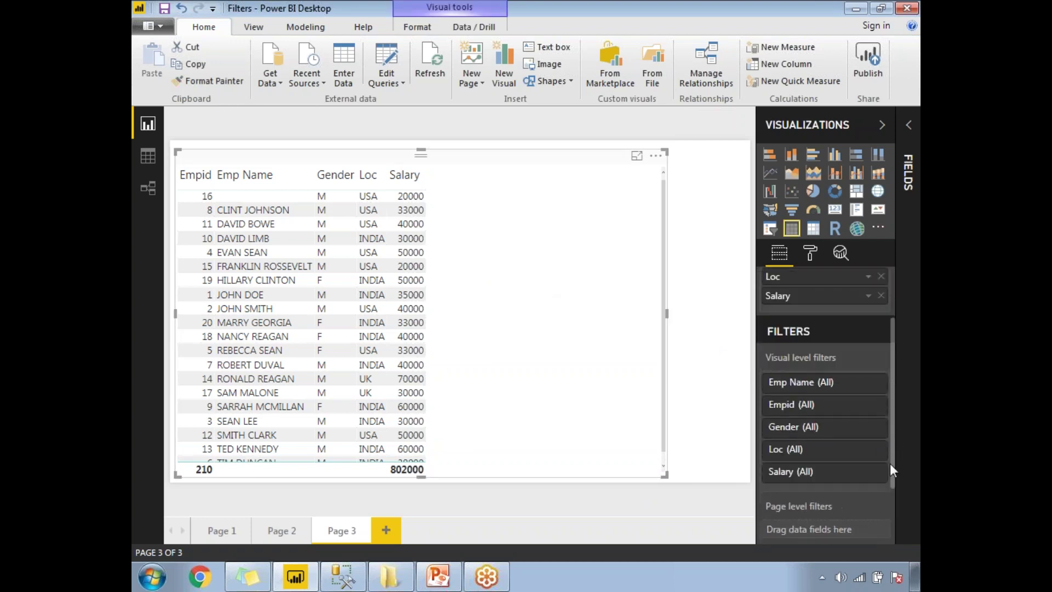
scroll(890, 463, up, 3)
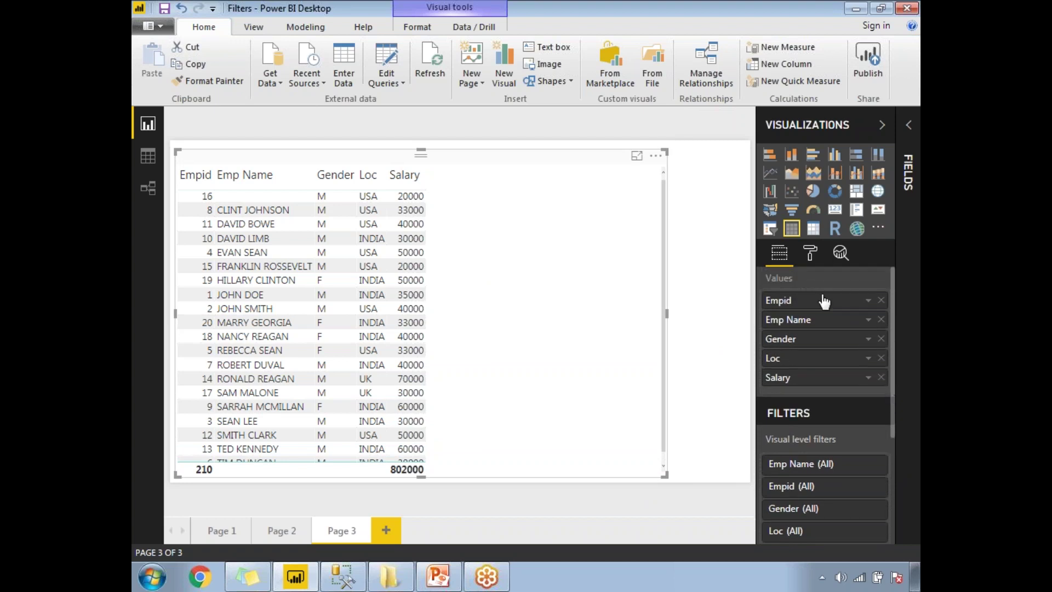
click(810, 252)
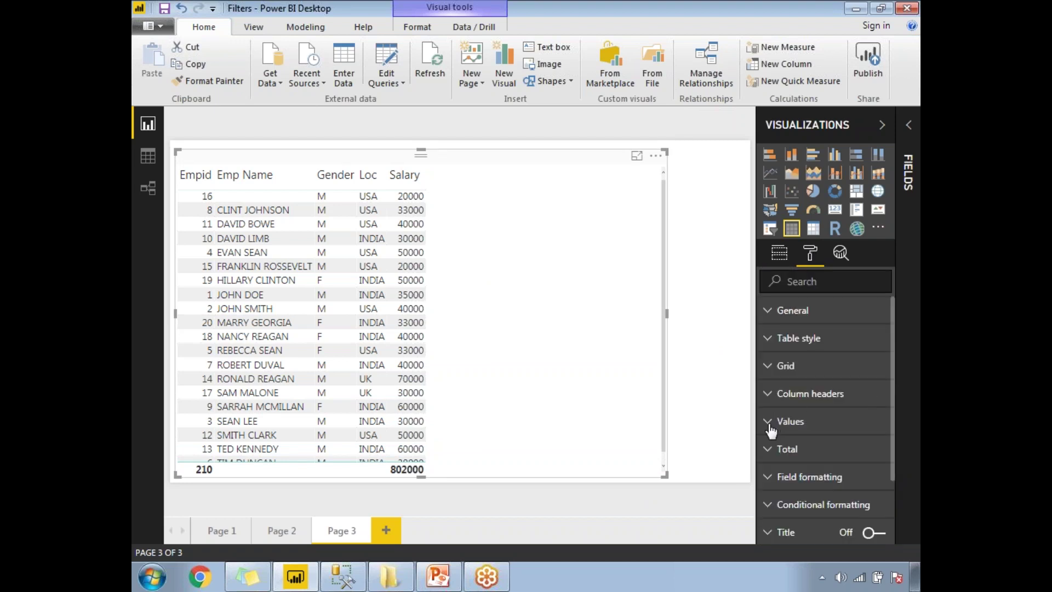
click(869, 426)
drag(894, 382, 887, 480)
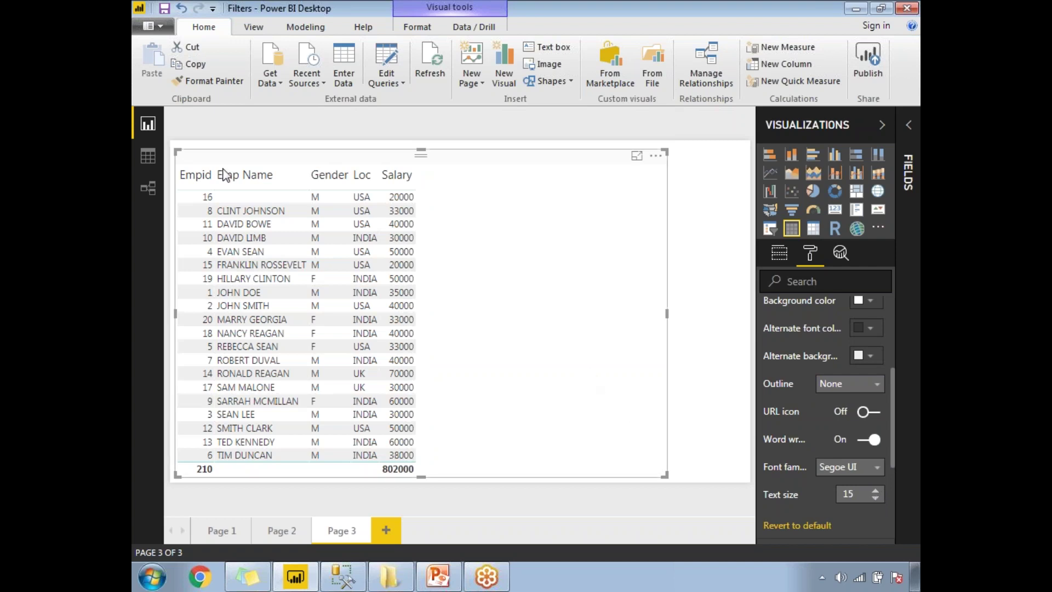
Sort the table by Empid in ascending order and highlight the row with Empid 1.
click(198, 181)
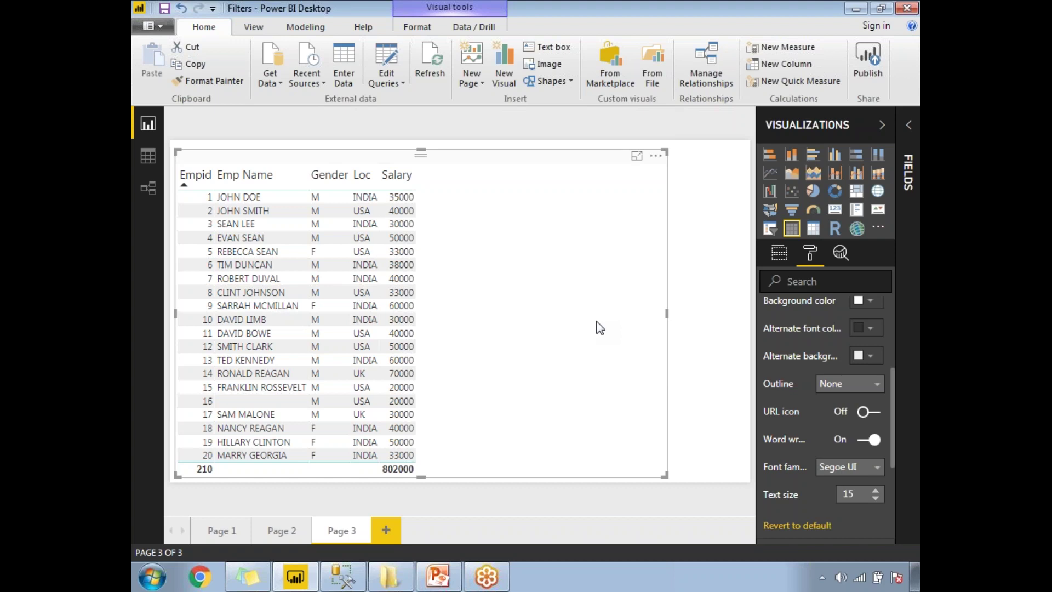
click(400, 203)
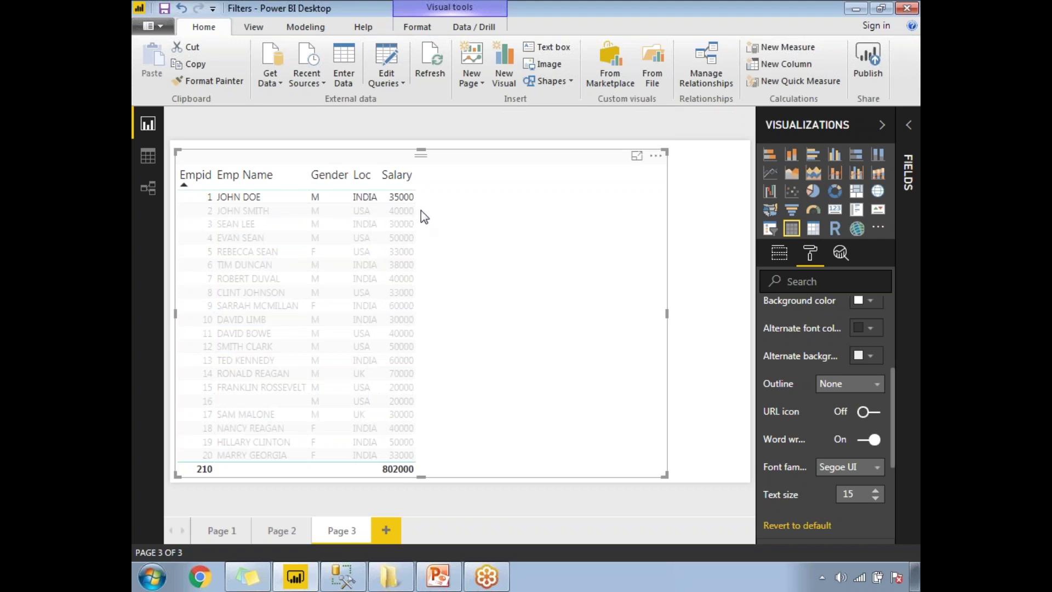
click(396, 213)
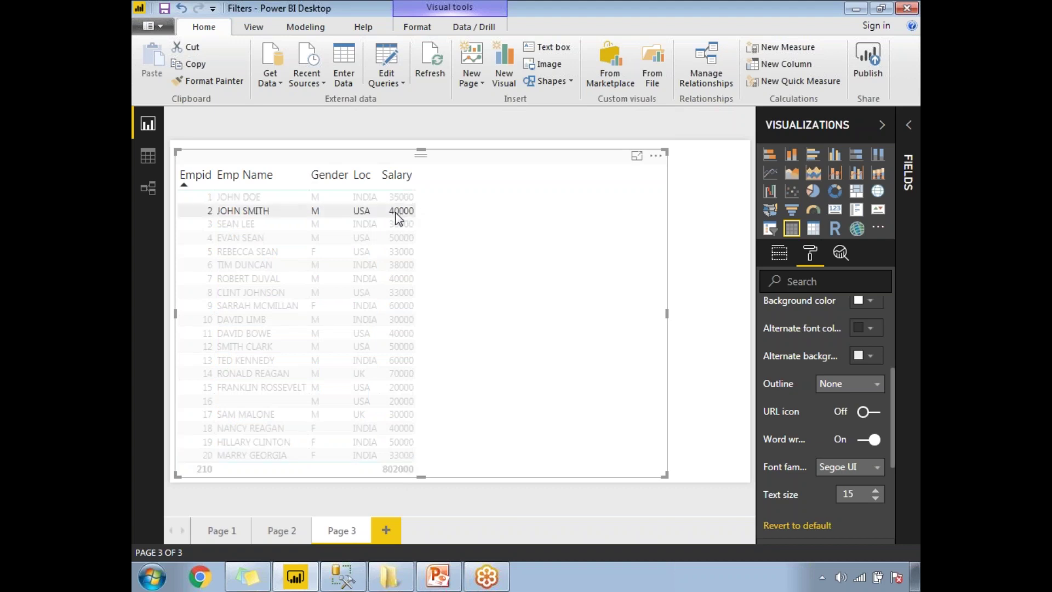
click(399, 198)
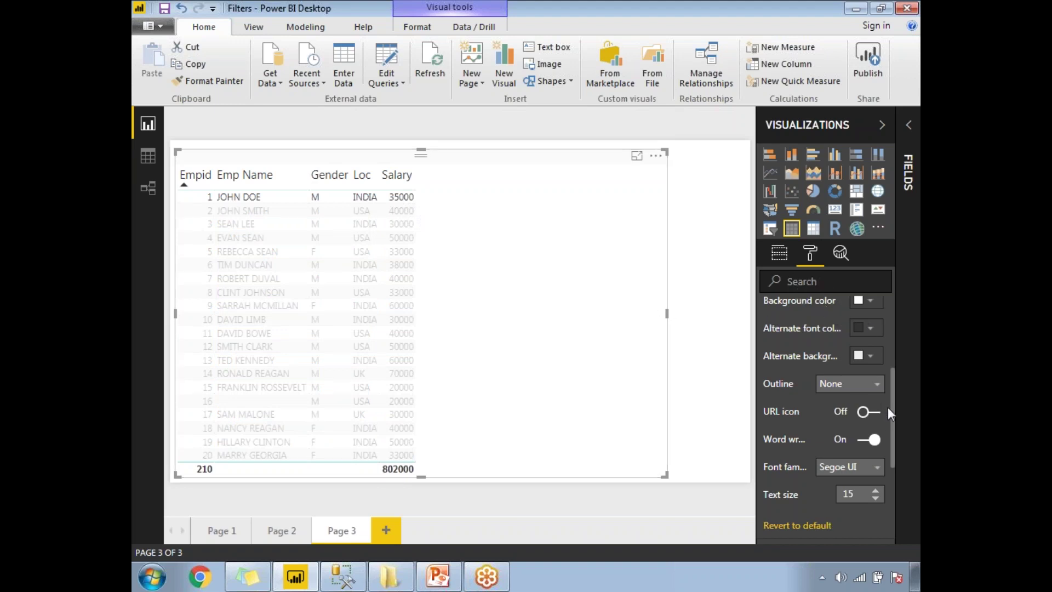
drag(893, 413, 884, 362)
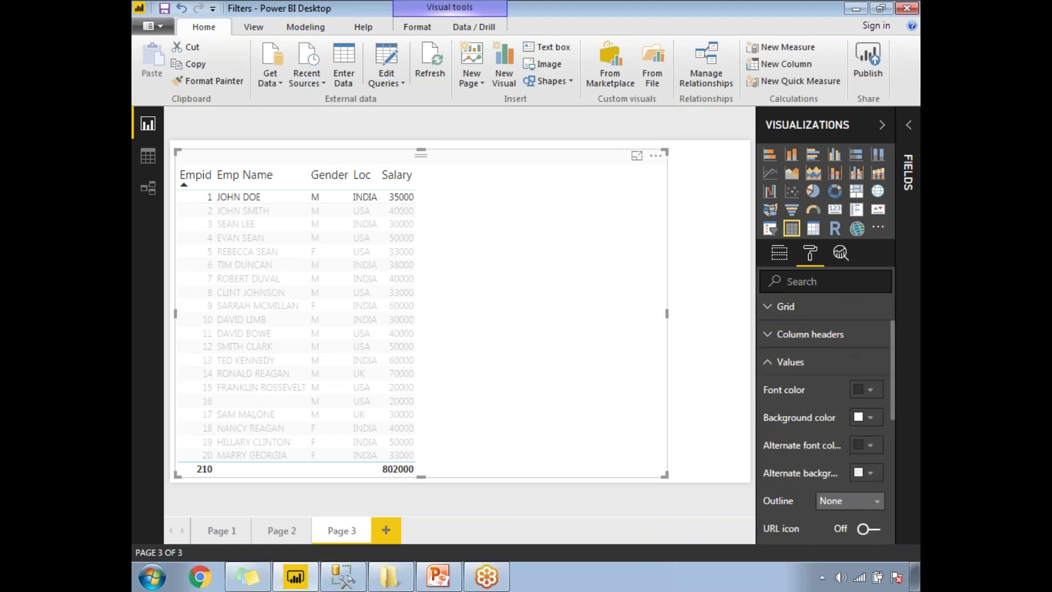
Turn on background color scales for the Salary field in the table's conditional formatting and clear the row highlight.
click(773, 364)
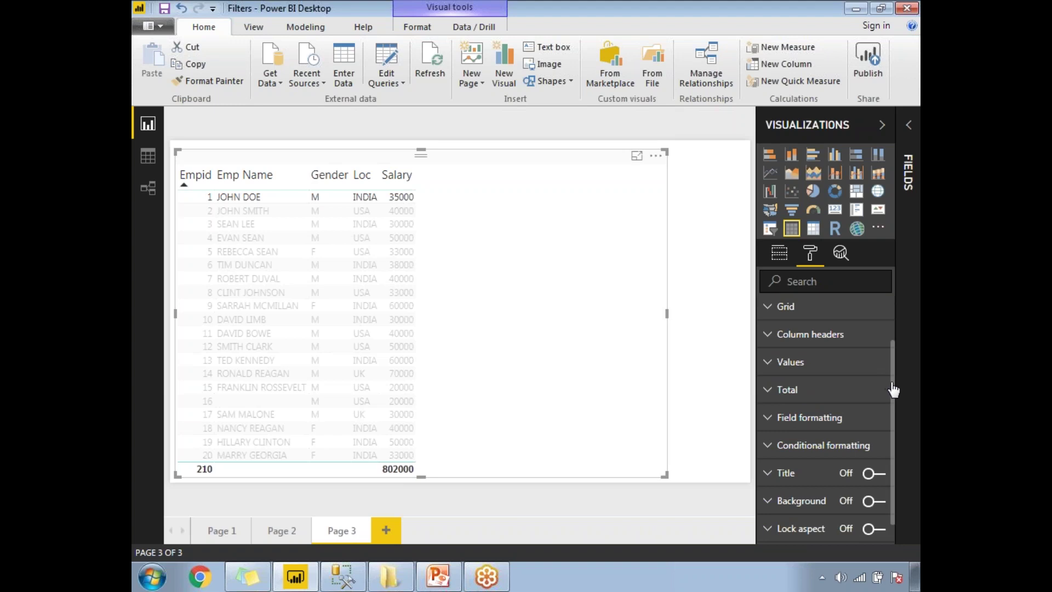
scroll(892, 390, down, 1)
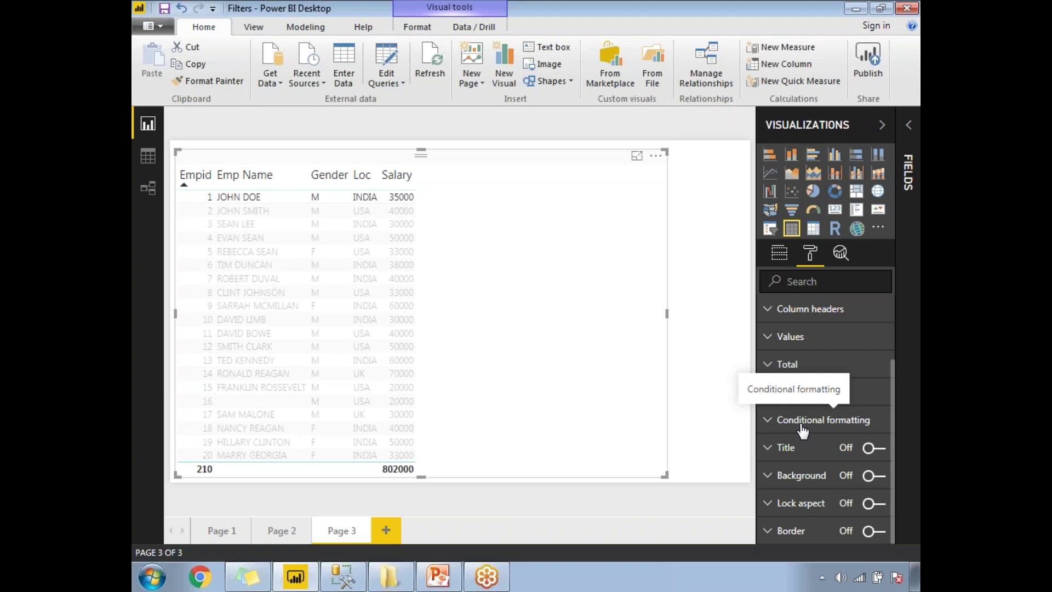
click(769, 425)
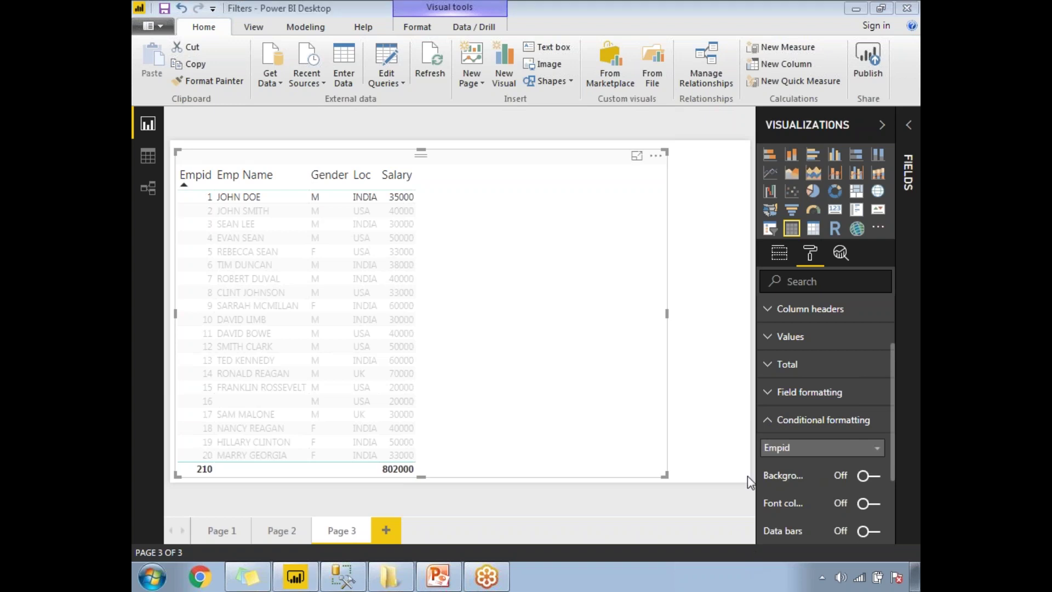
drag(893, 395, 886, 435)
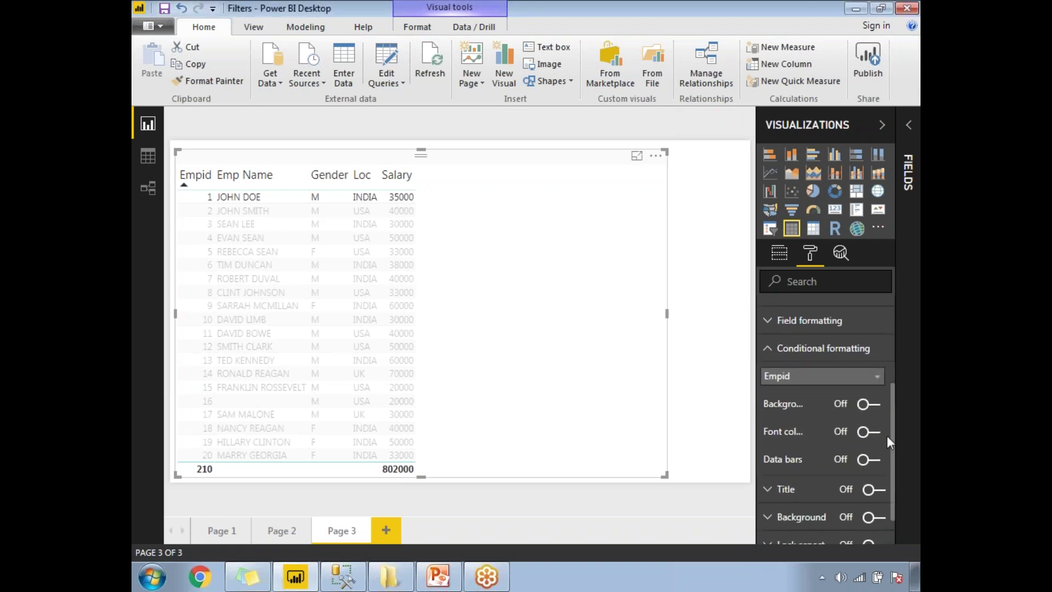
click(878, 381)
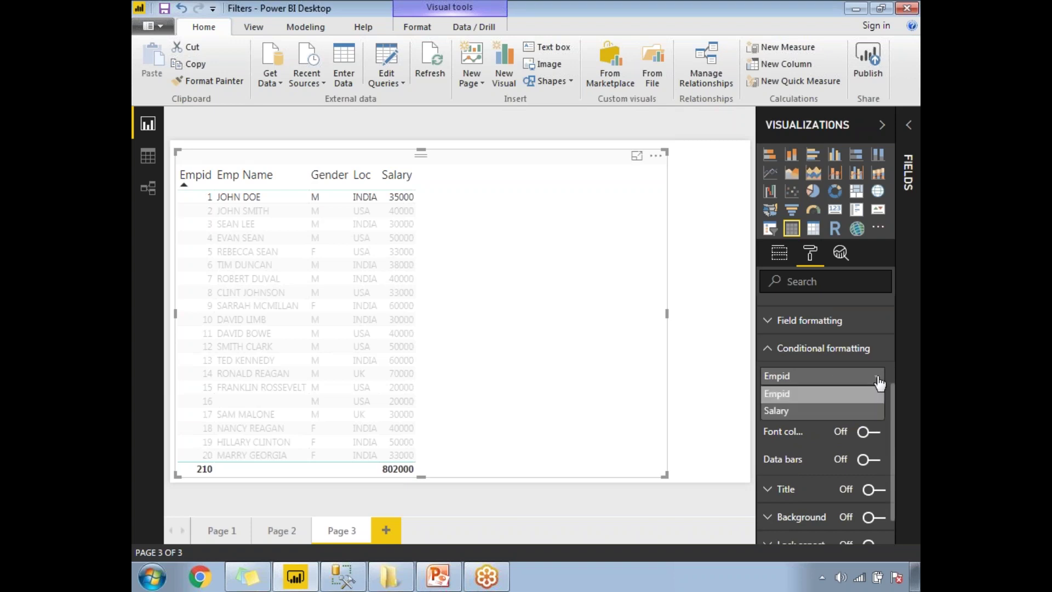
click(803, 416)
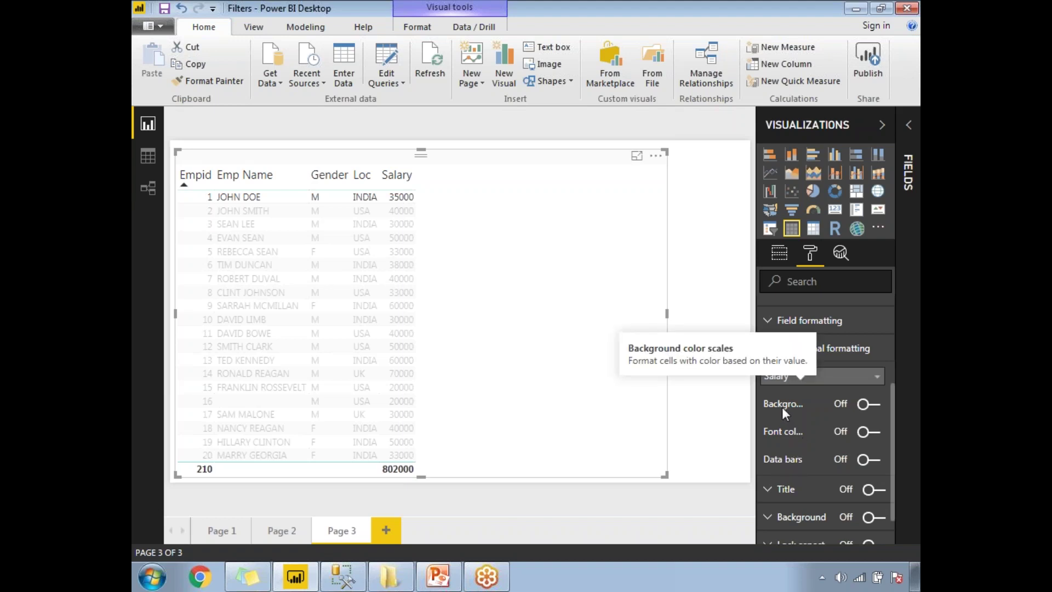
click(880, 408)
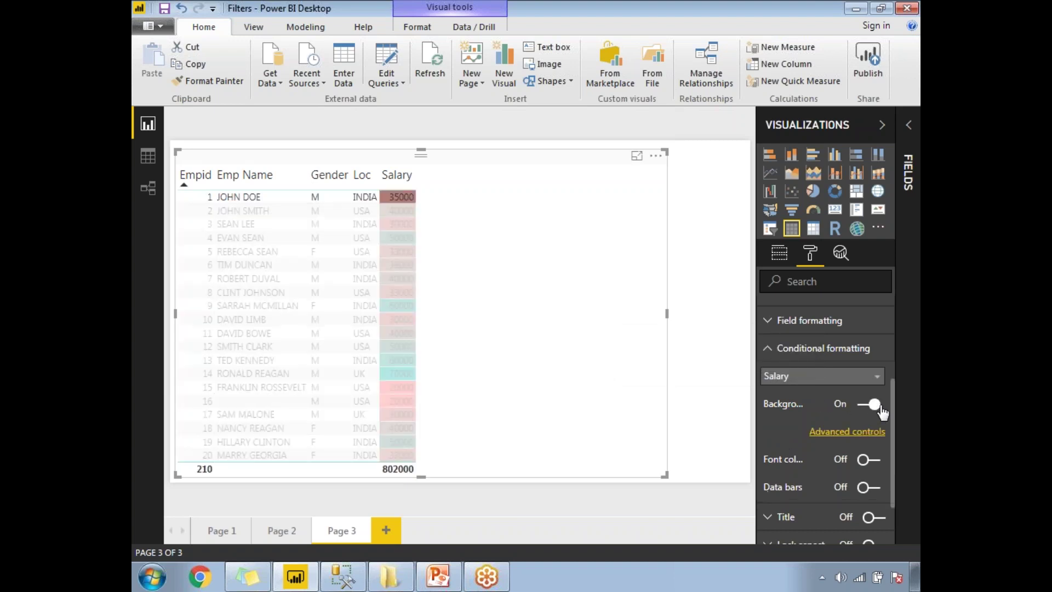
click(629, 350)
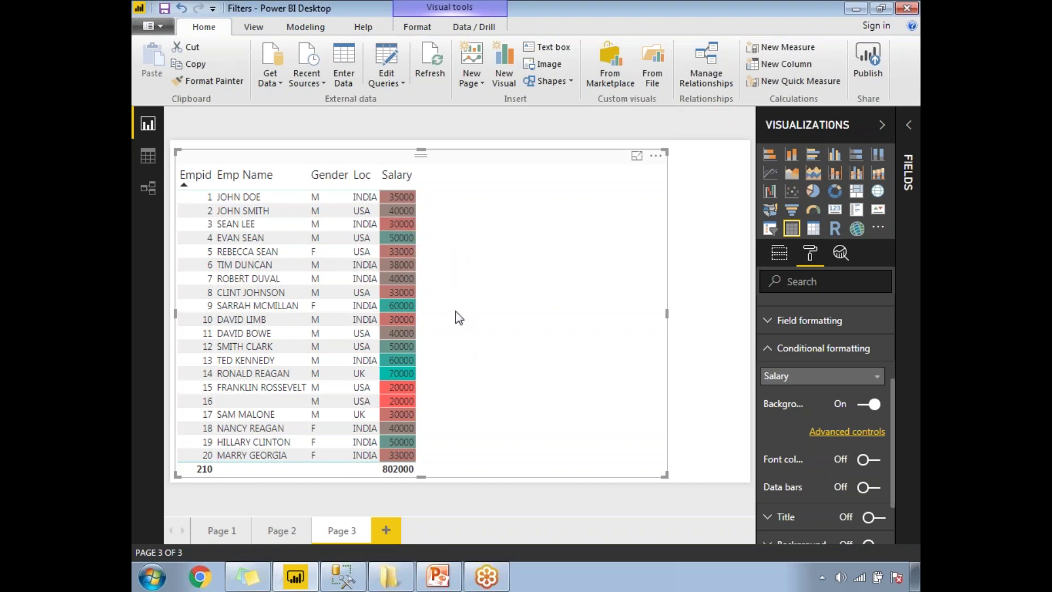
Color the Salary backgrounds by rules, with a first rule giving values greater than 0 and less than 30000 a red fill.
click(847, 432)
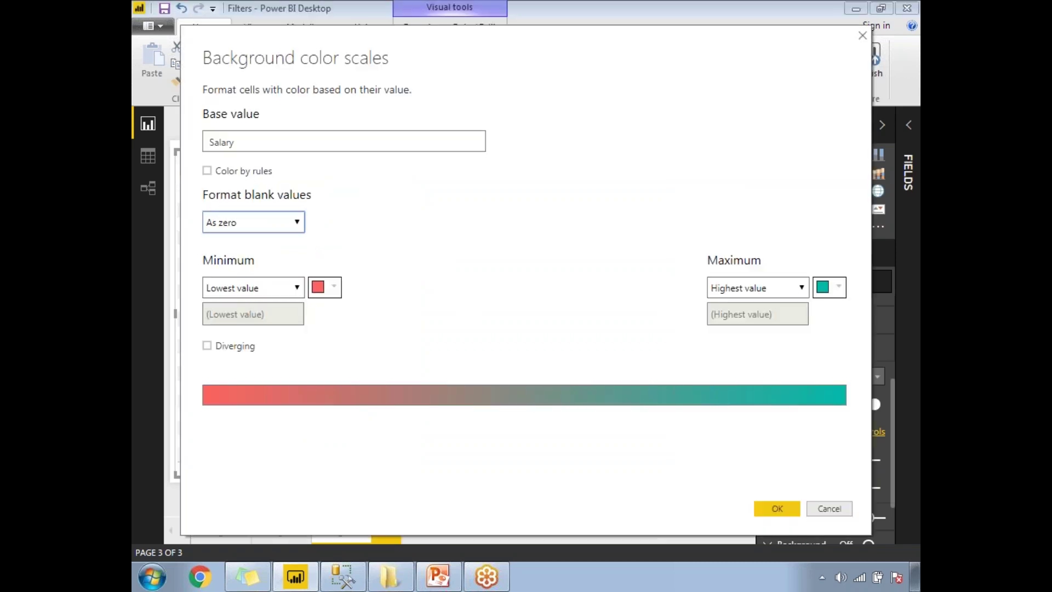
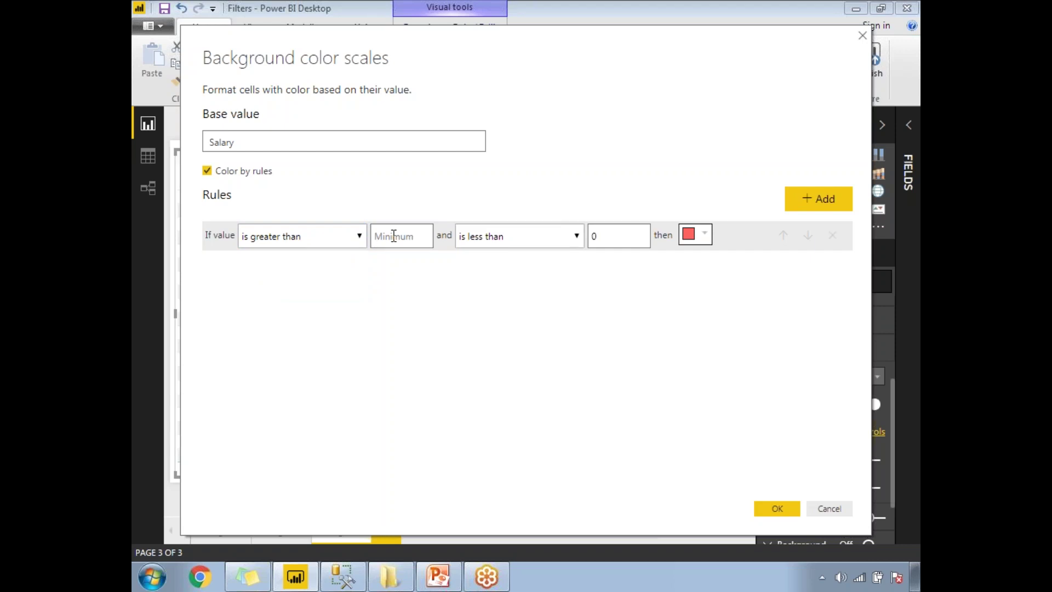
key(Tab)
double_click(605, 237)
text(30000)
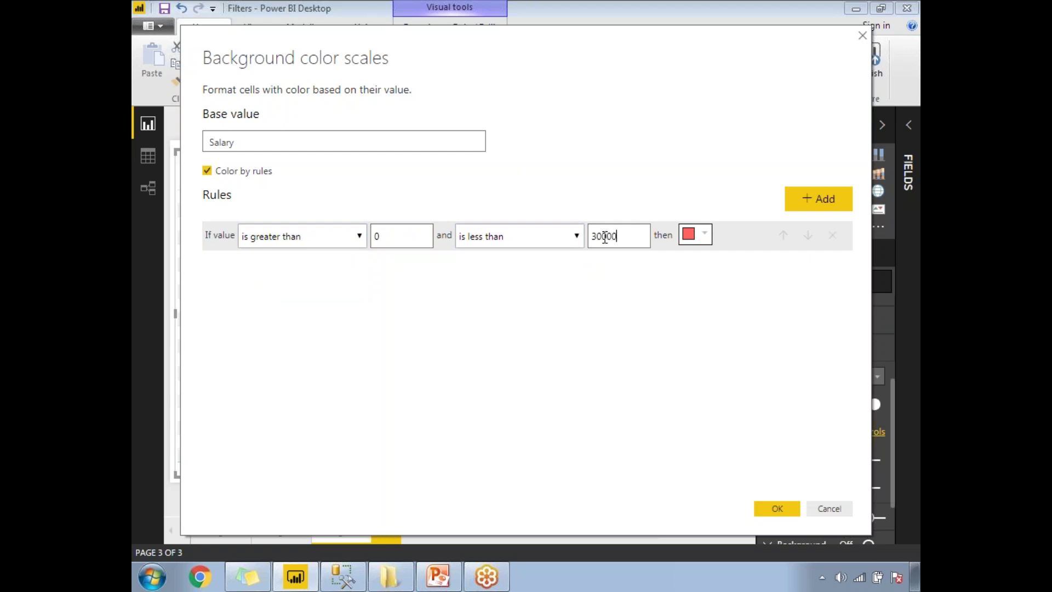
click(706, 234)
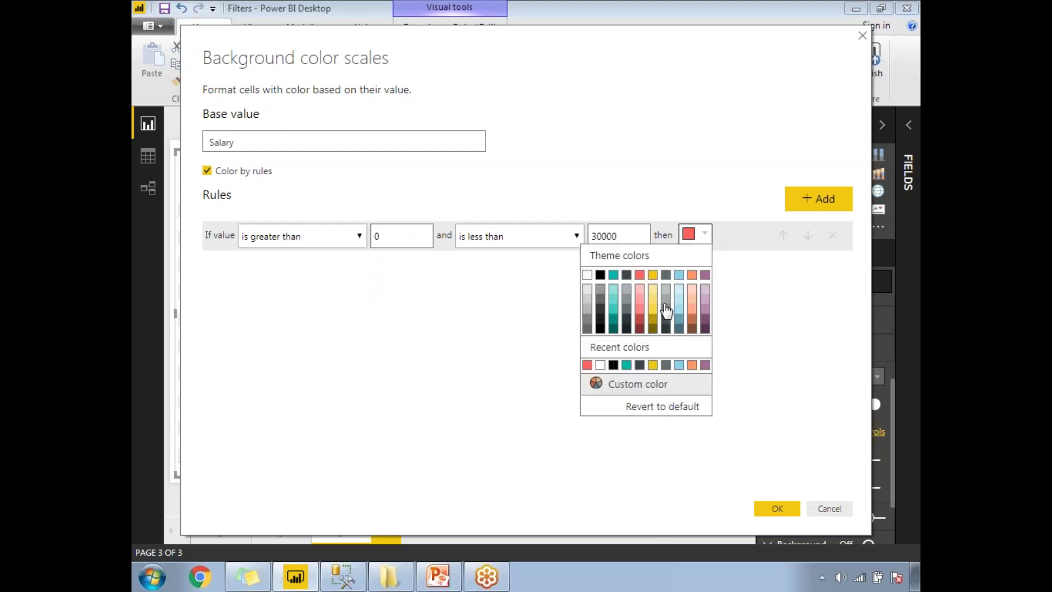
click(617, 386)
click(609, 288)
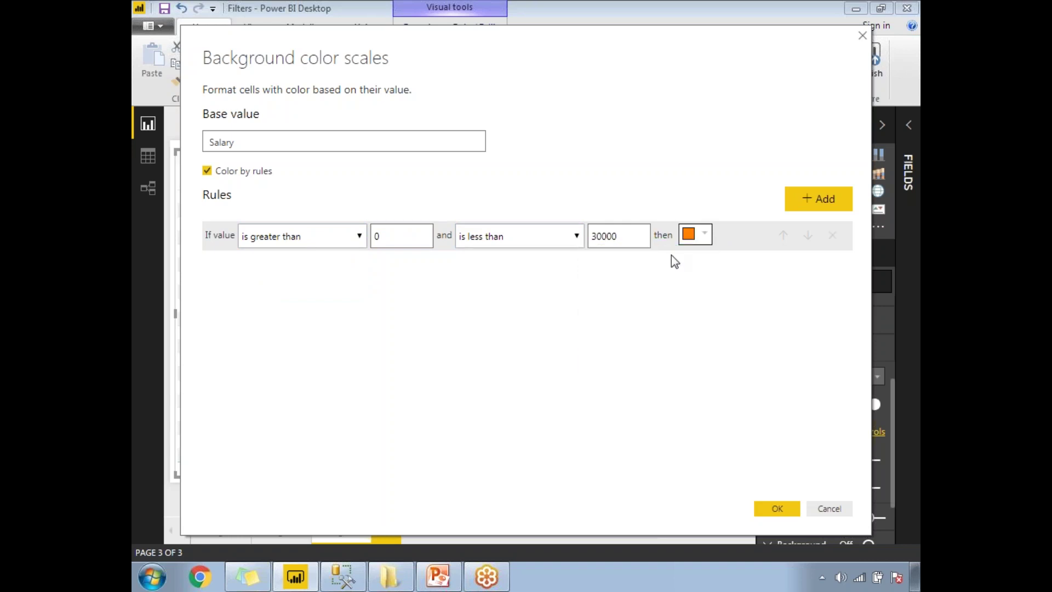
click(698, 243)
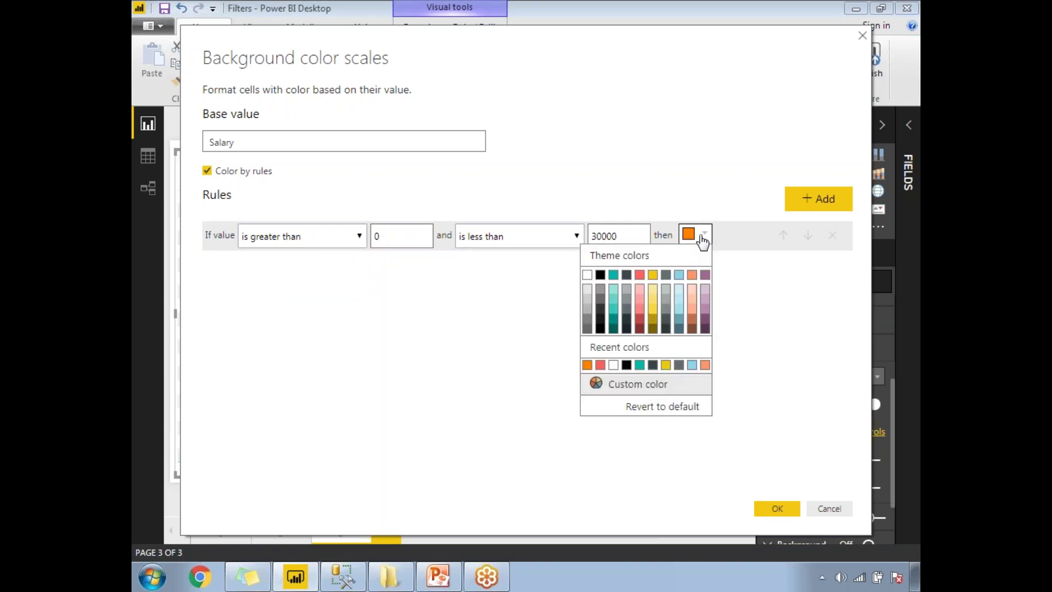
click(601, 365)
click(814, 203)
click(358, 268)
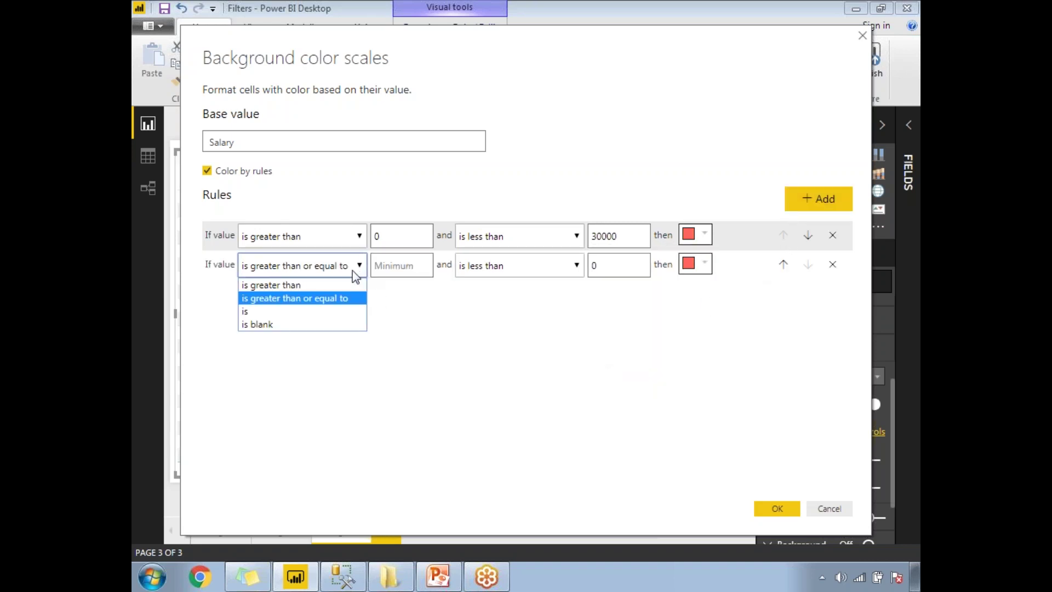
click(333, 284)
click(390, 264)
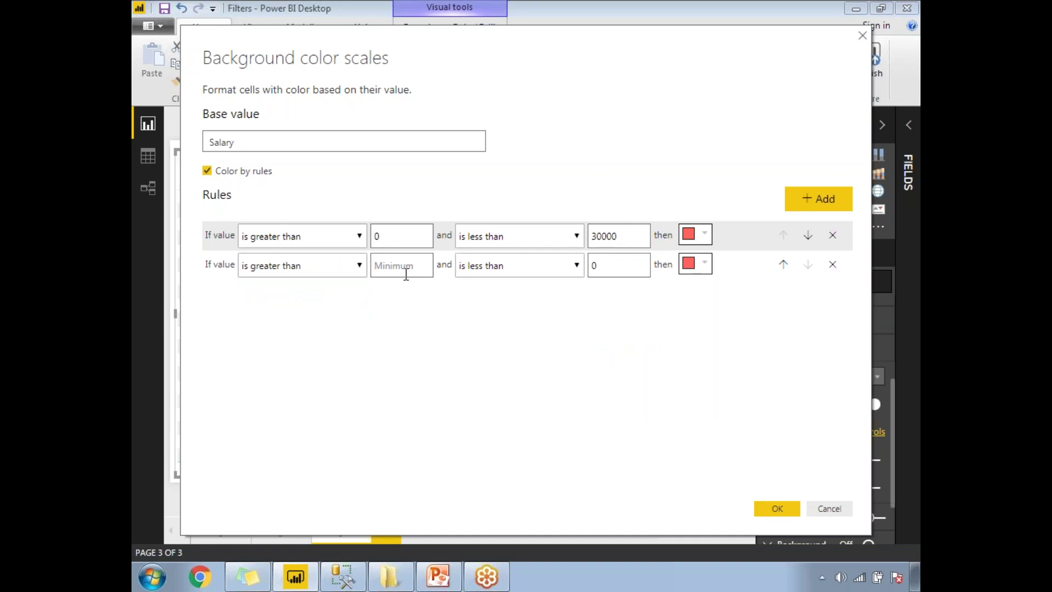
text(30000)
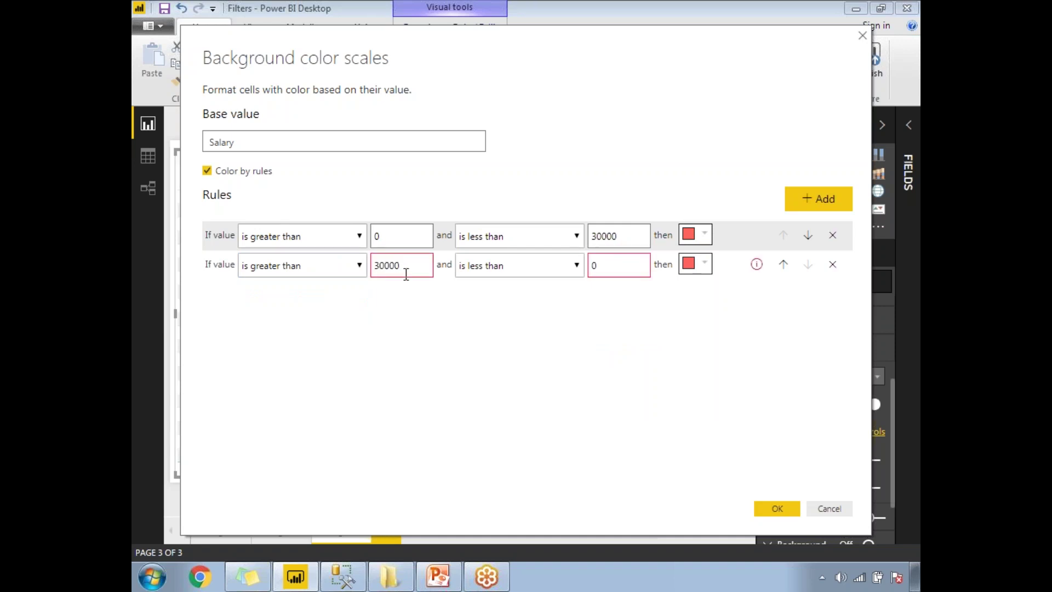
click(605, 265)
key(ctrl+a)
text(100000000000)
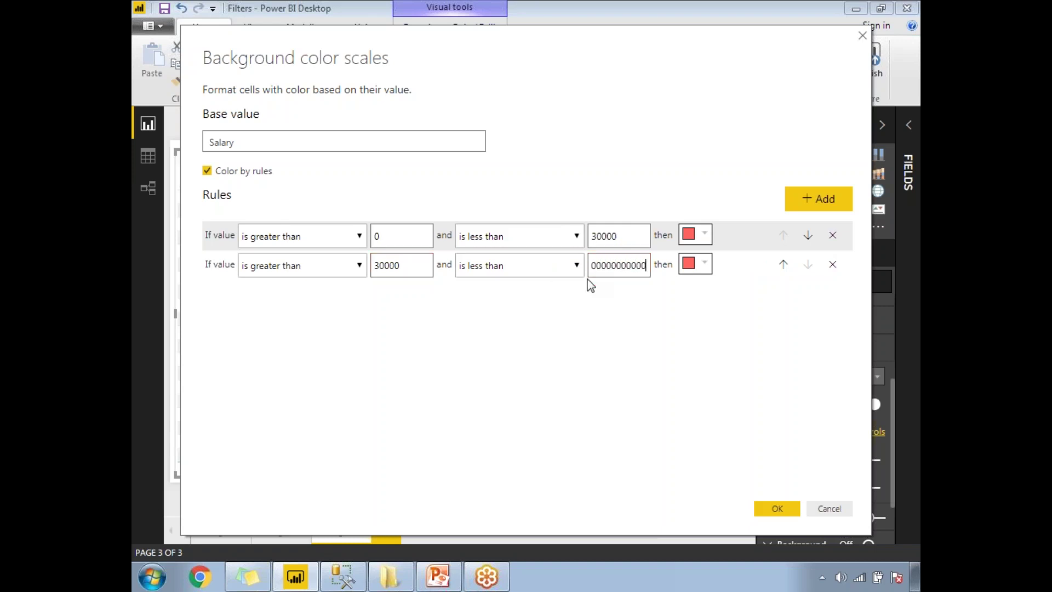
click(692, 268)
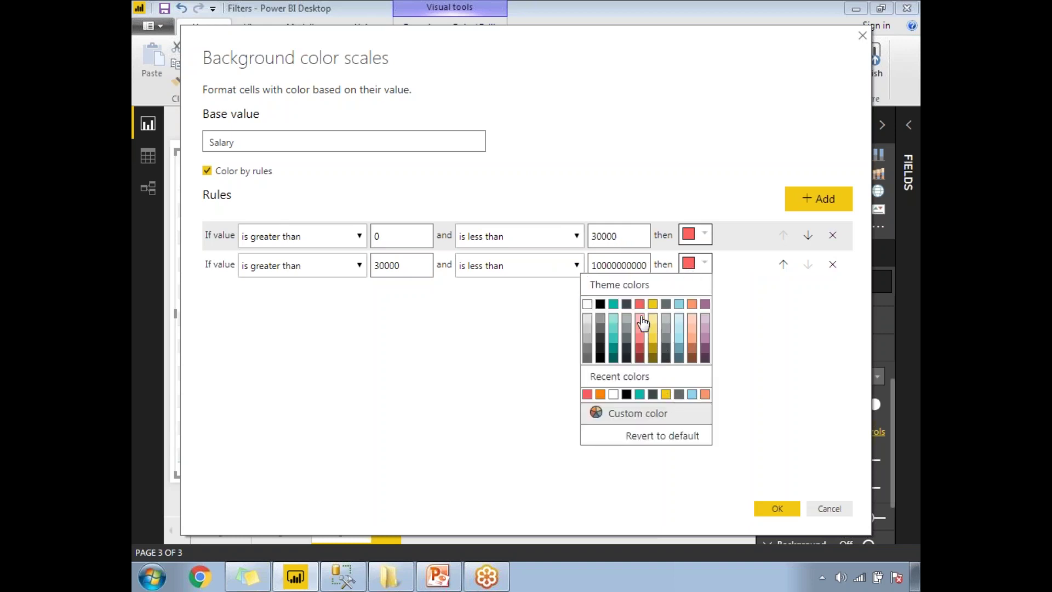
click(600, 304)
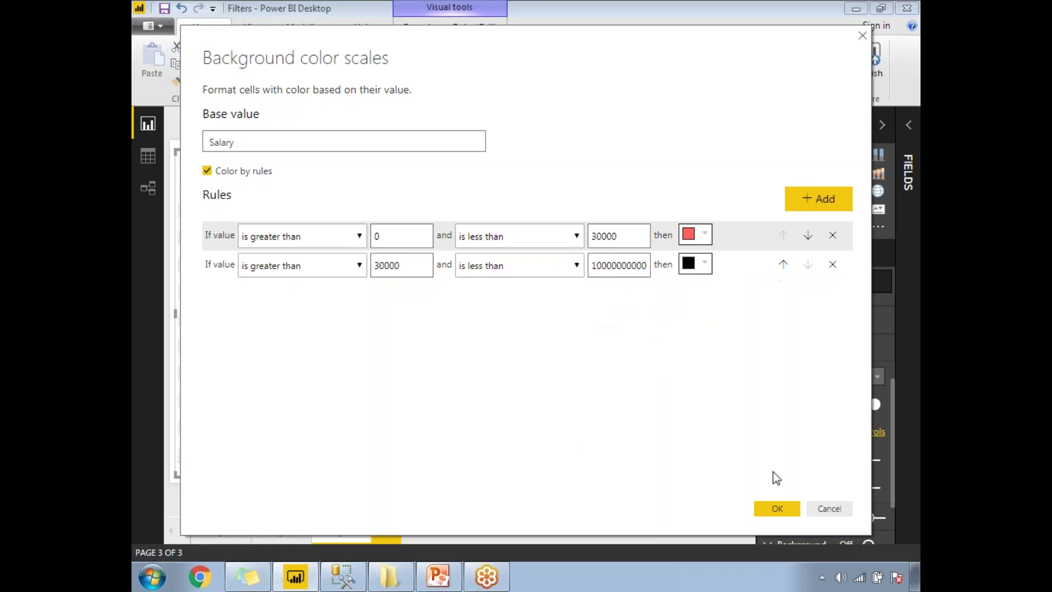
click(776, 508)
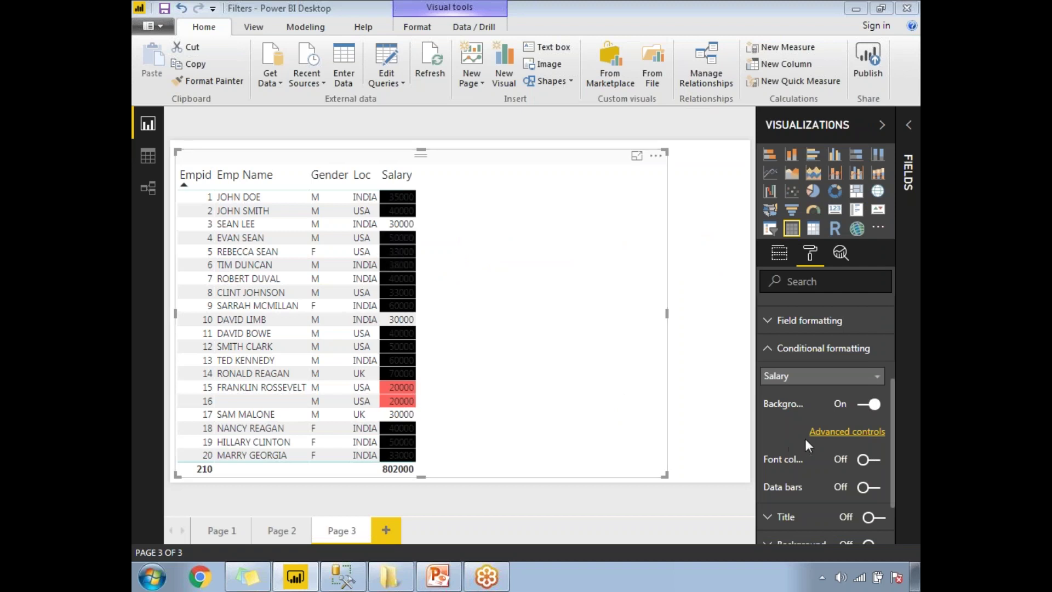
Change the fill color of the second Salary background rule to white and apply it.
click(836, 431)
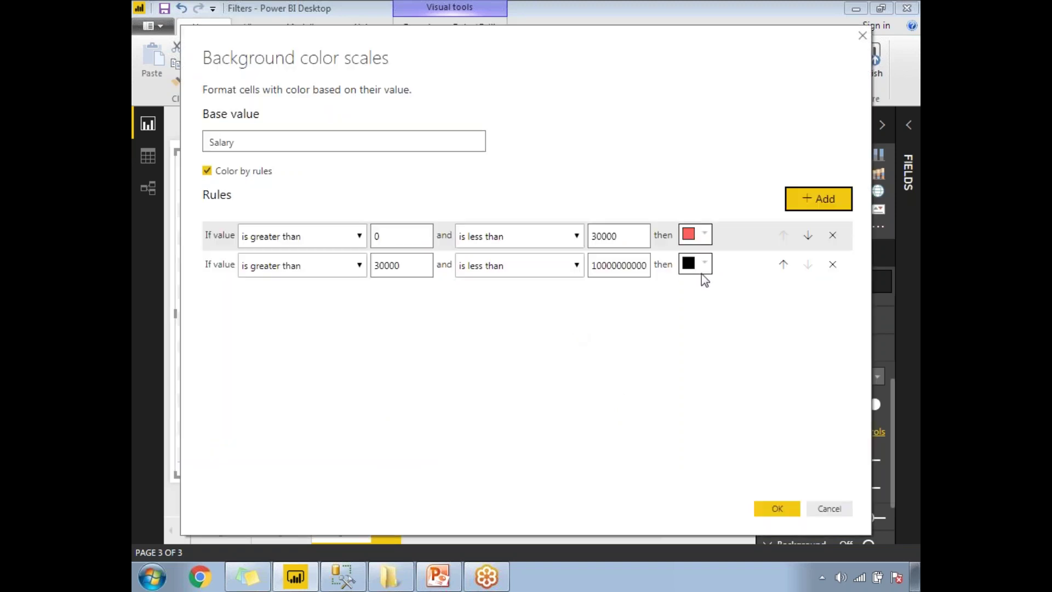
click(704, 265)
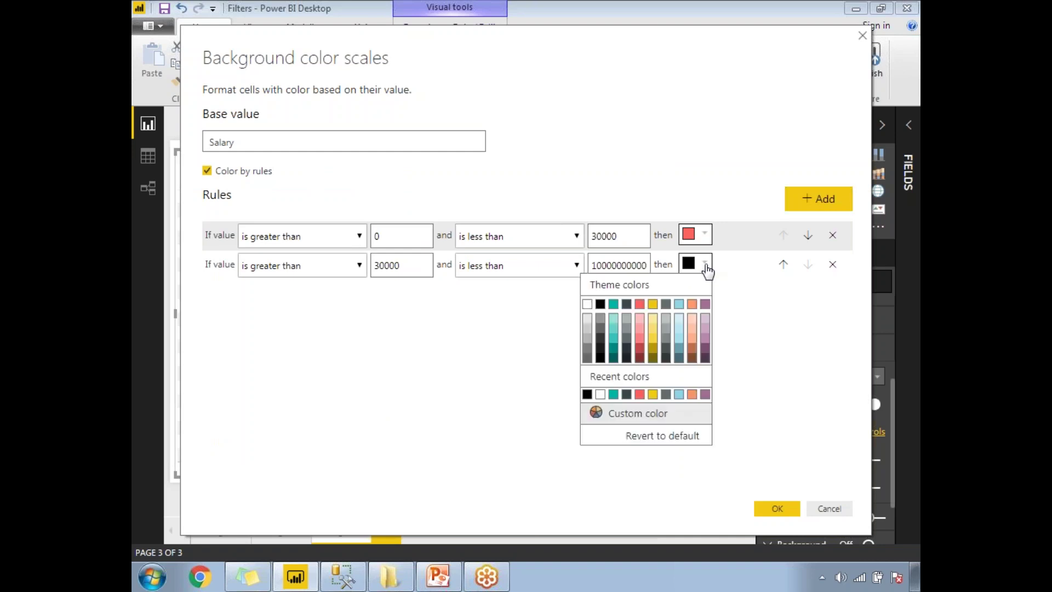
click(587, 304)
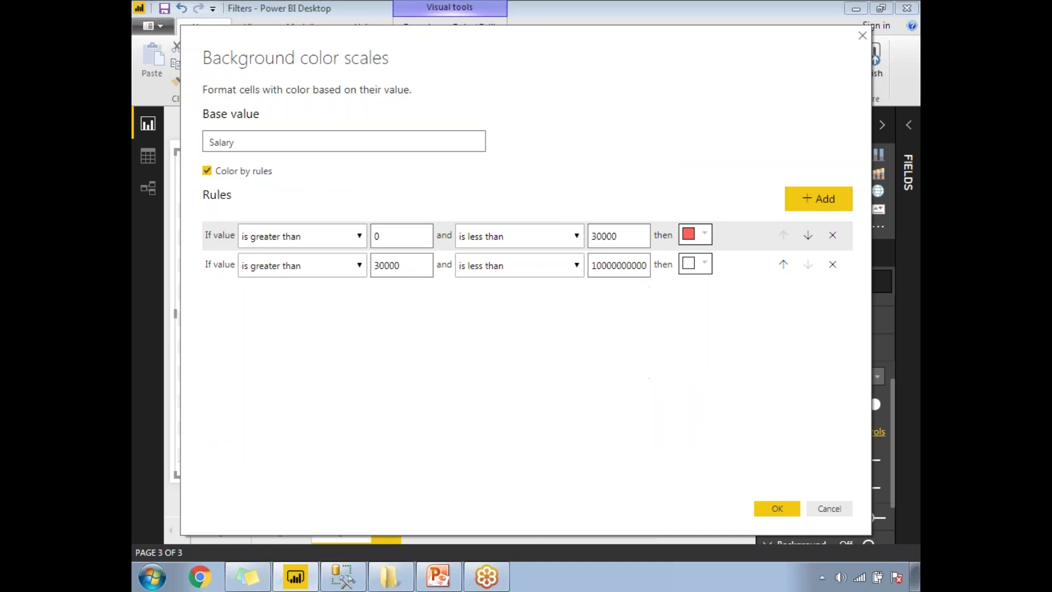
click(777, 509)
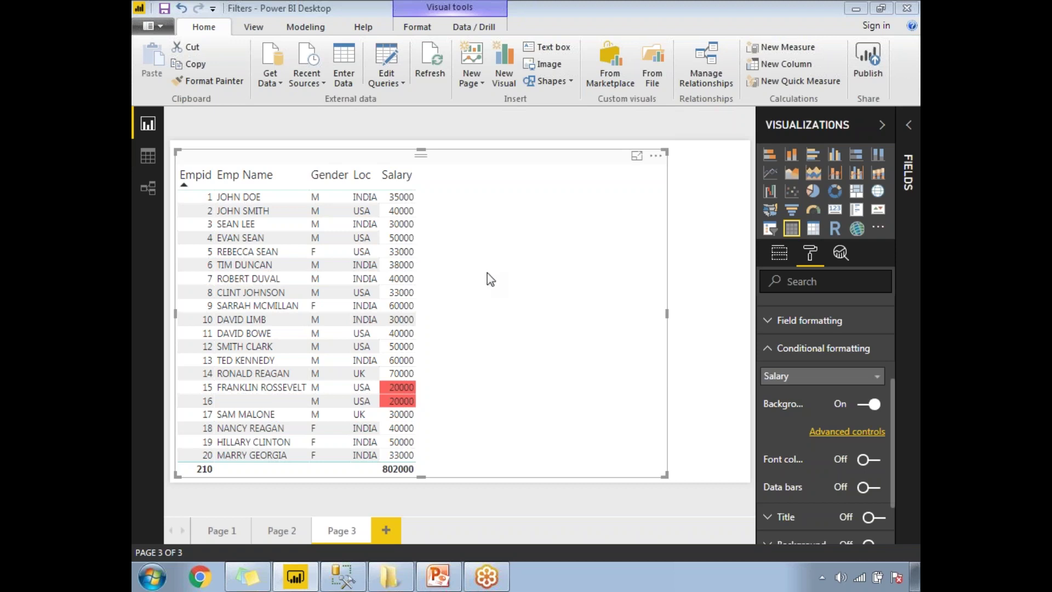
Replace the Salary color rules with a diverging background color scale that uses purple for the middle value, and apply it.
click(841, 432)
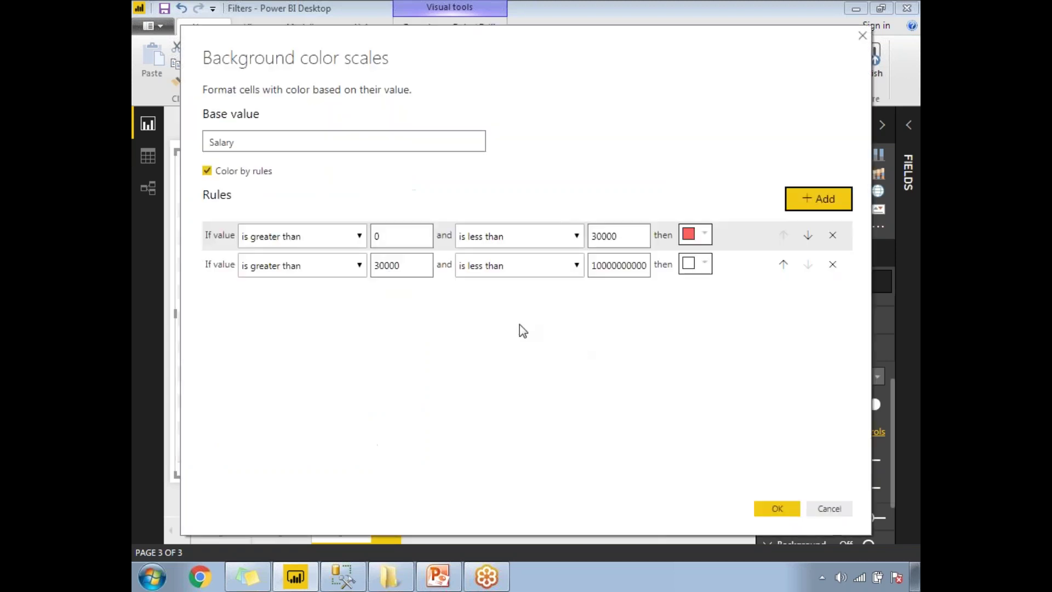
click(219, 177)
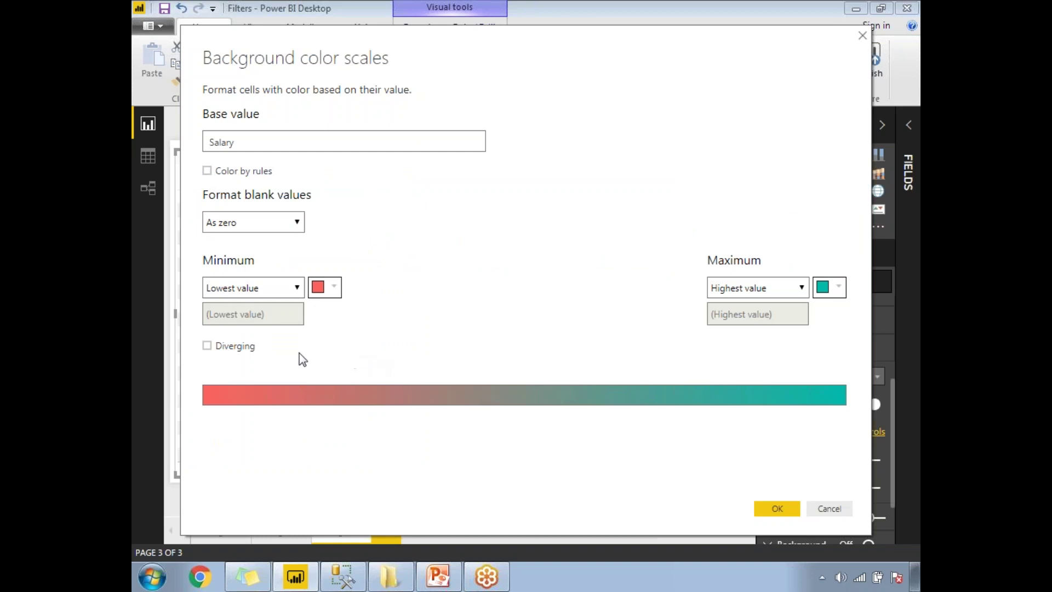
click(233, 347)
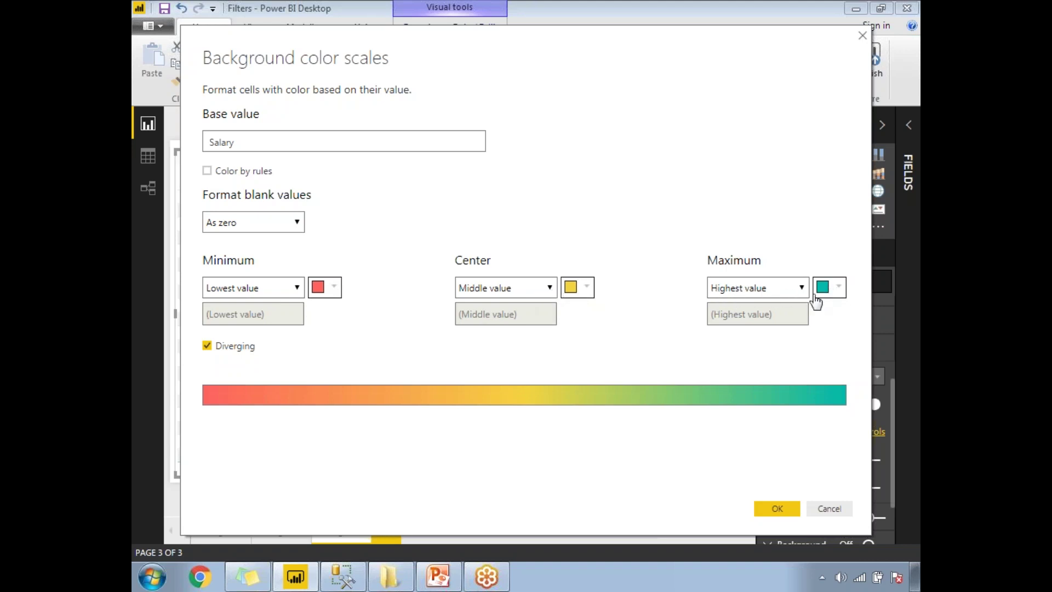
click(585, 287)
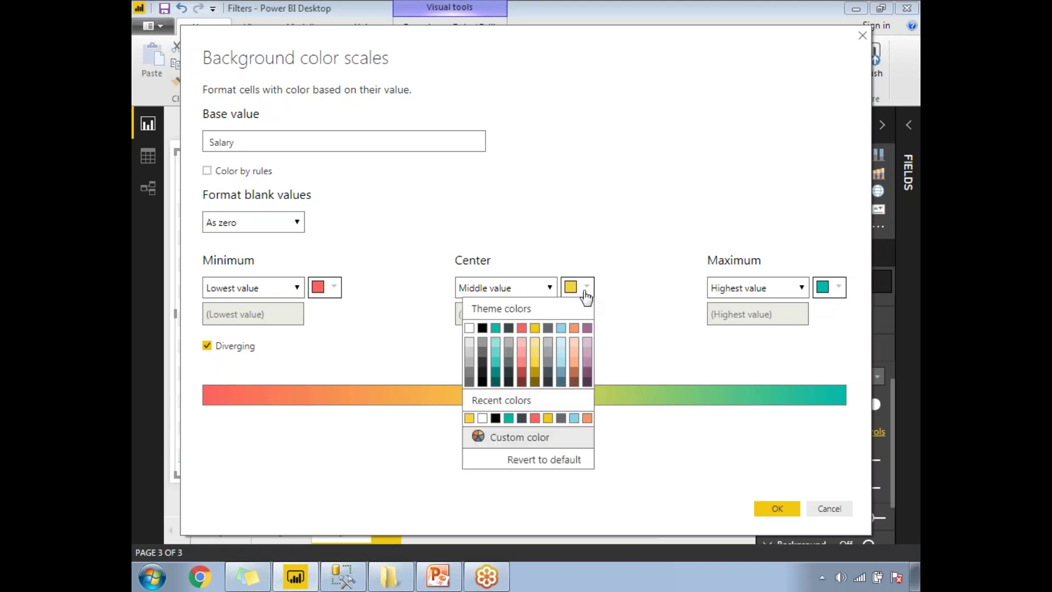
click(586, 327)
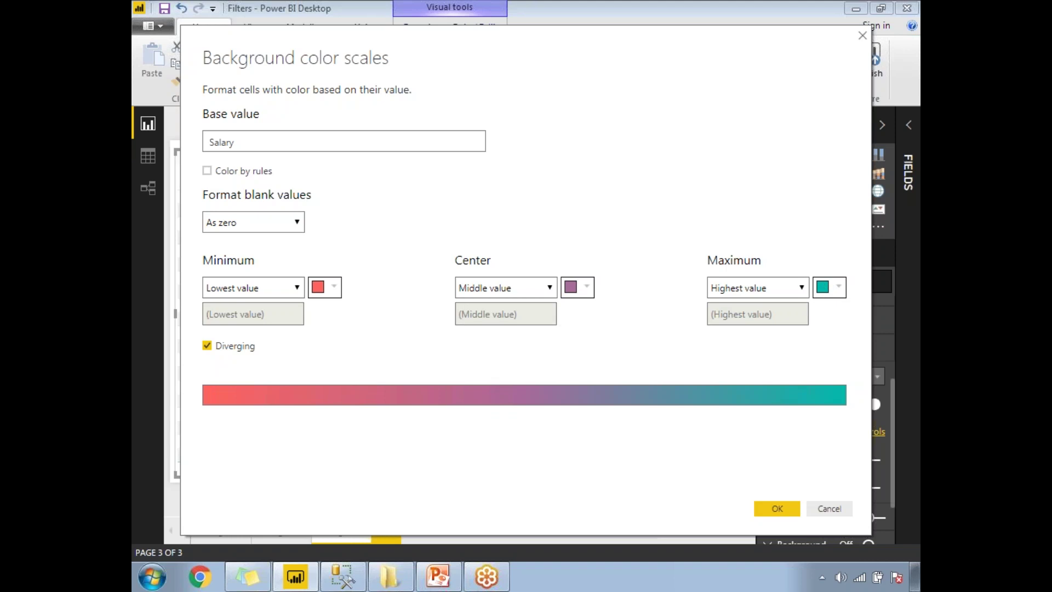
click(781, 508)
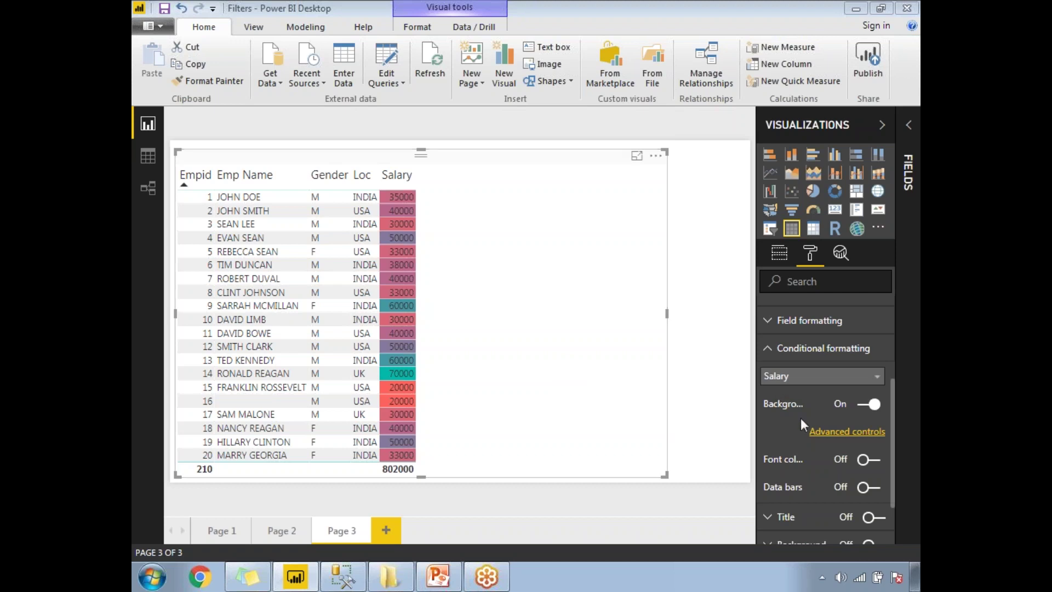
click(828, 436)
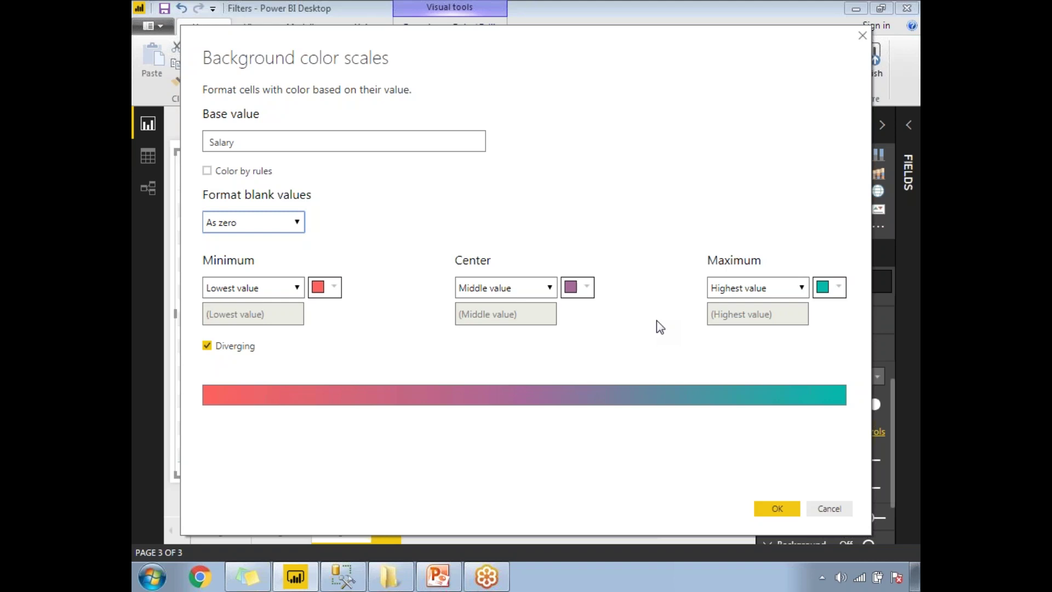
click(776, 506)
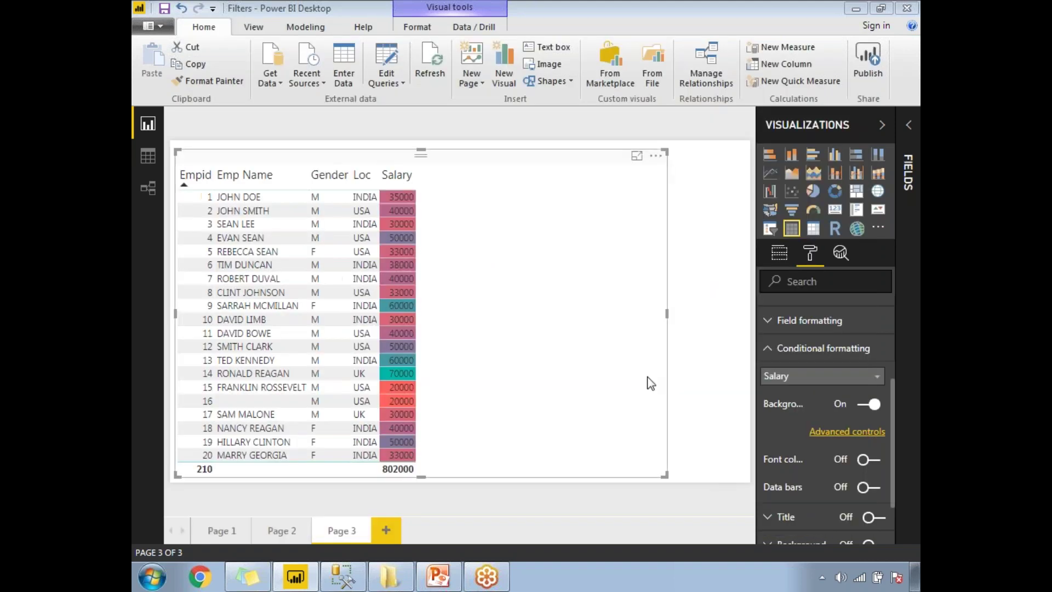
Try font color scales on the Salary field and turn off both its font and background color scales.
click(877, 461)
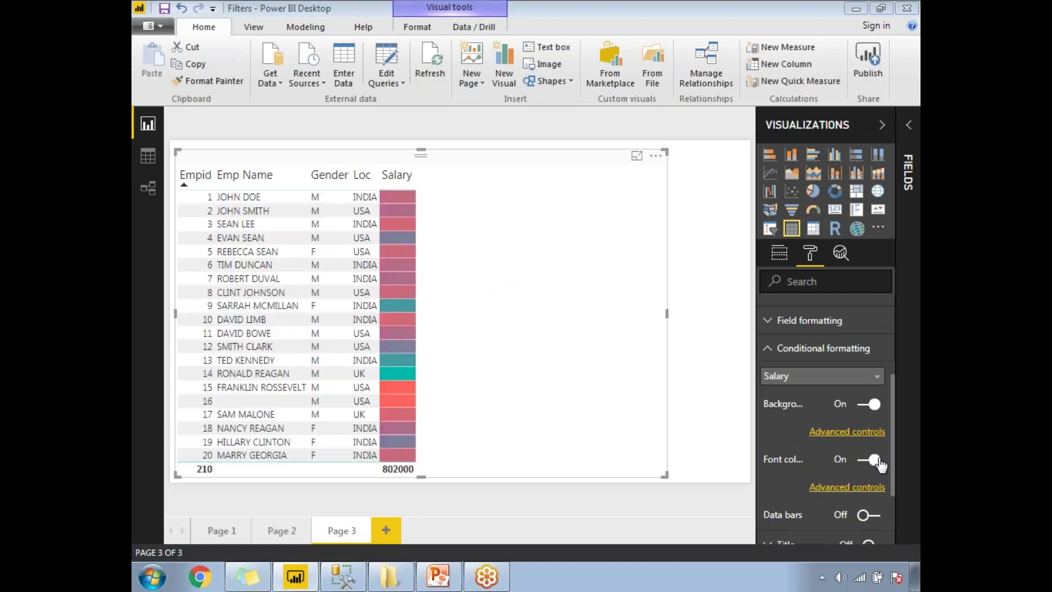
click(866, 461)
click(859, 409)
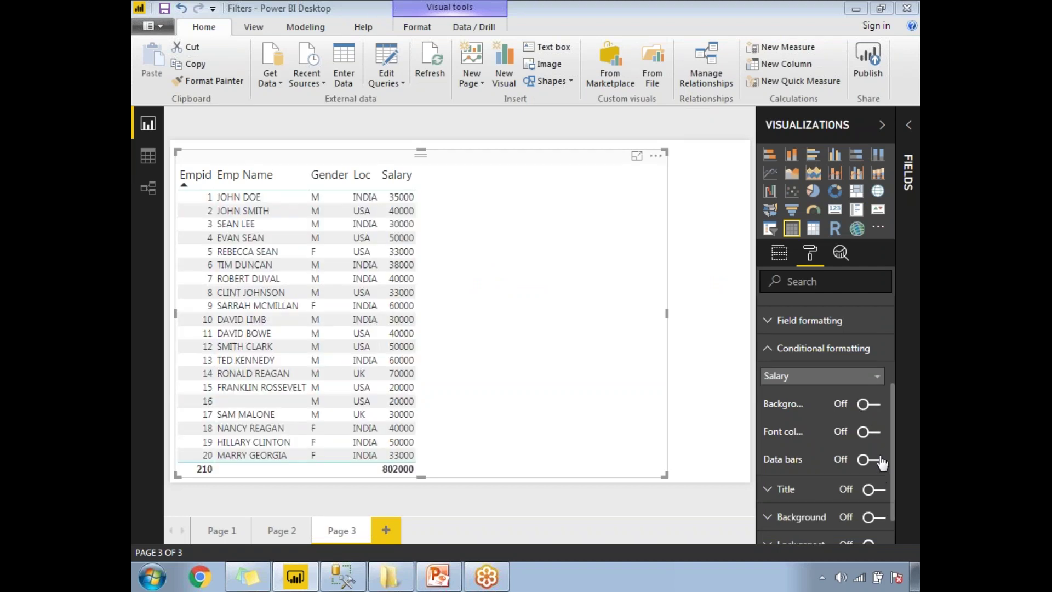
Enable font color scales on Salary, make the scale diverging with a yellow shade for the middle value, and apply it.
click(877, 437)
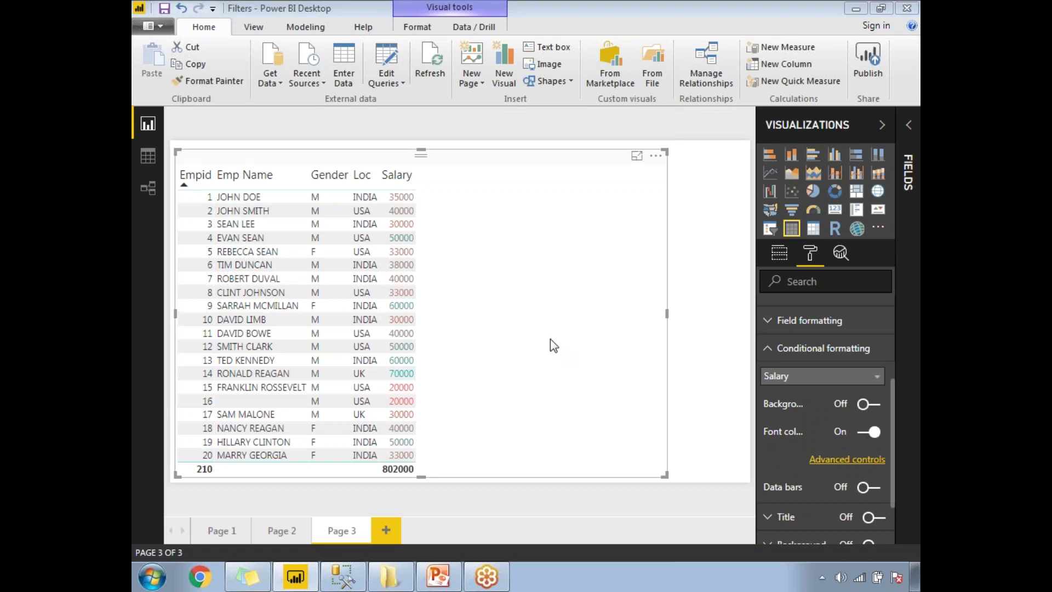
click(834, 463)
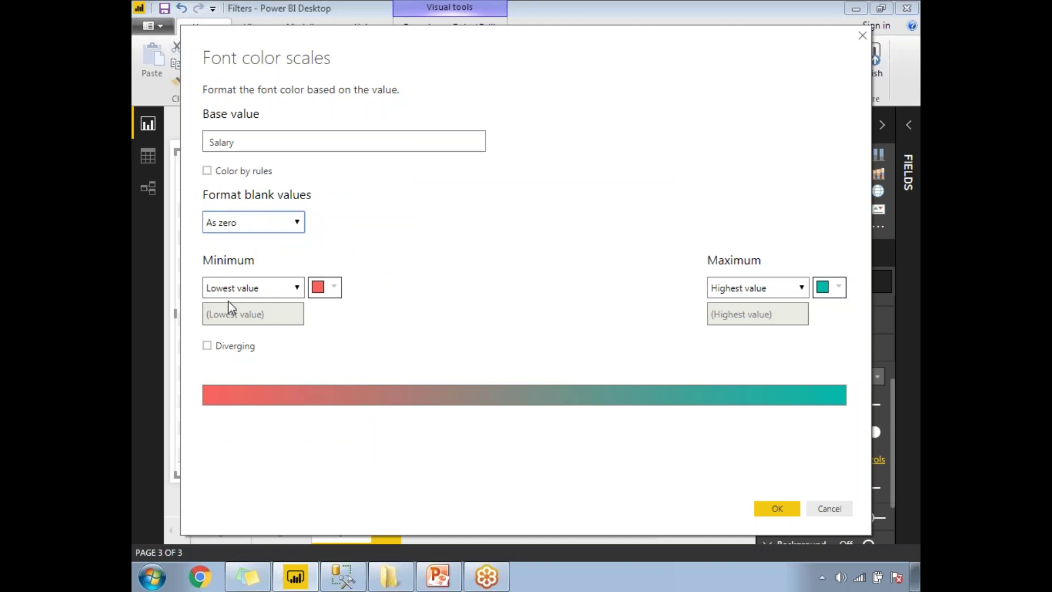
click(207, 345)
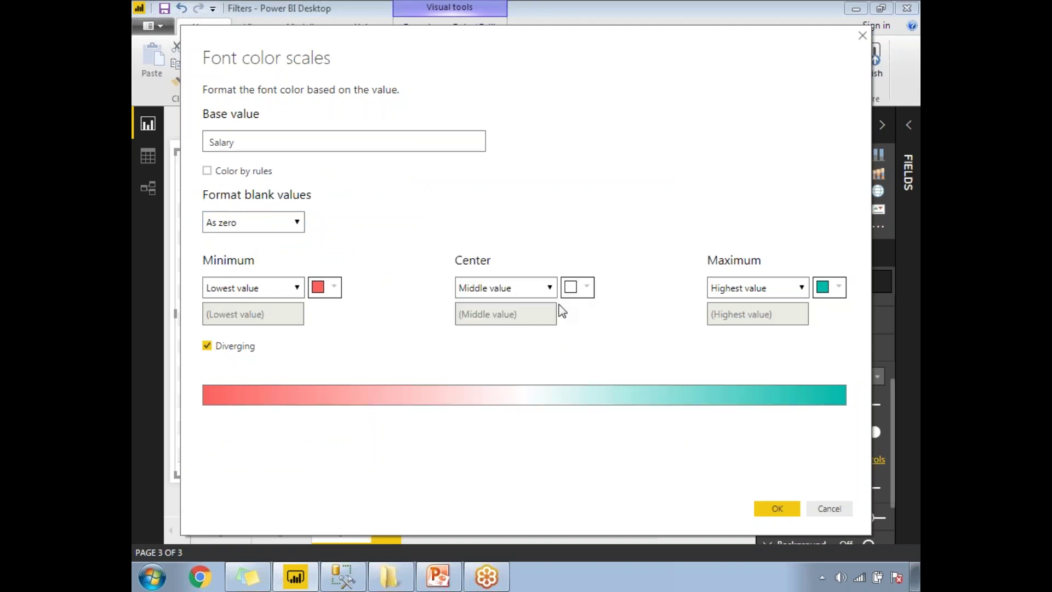
click(591, 291)
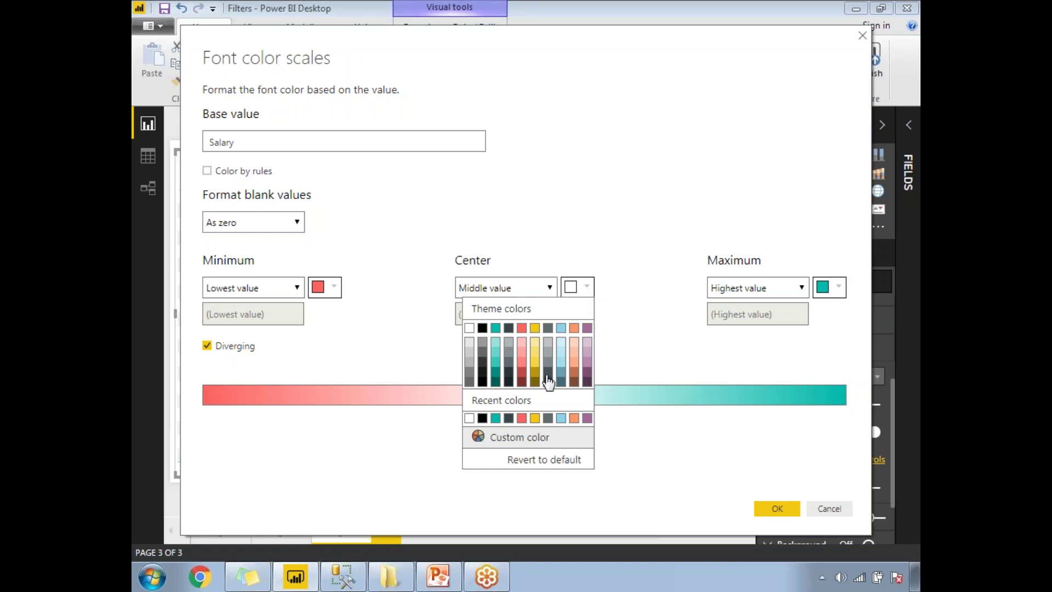
click(534, 353)
click(782, 507)
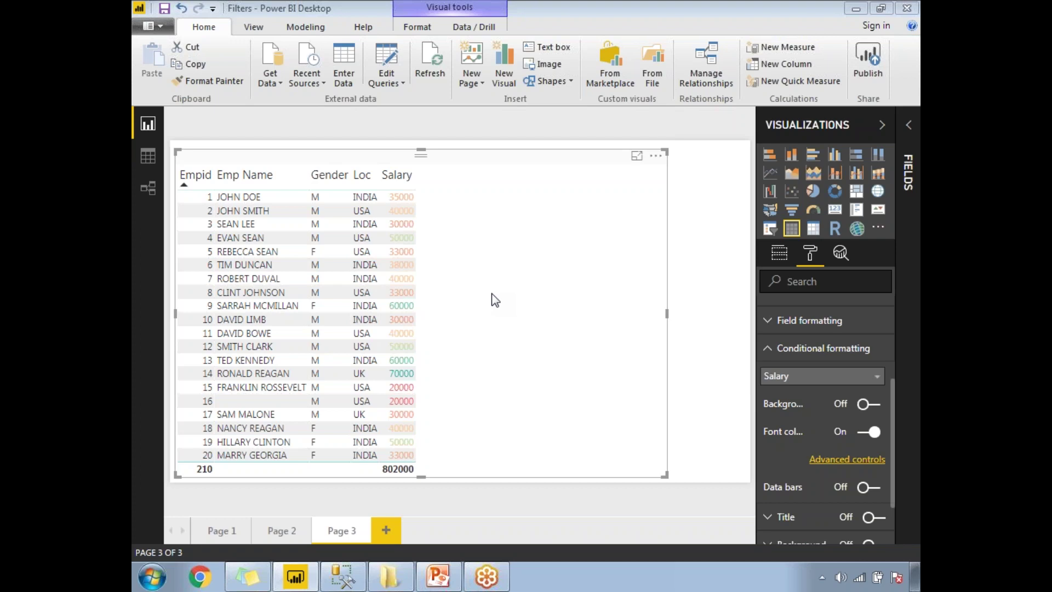
Replace the Salary font color scales with data bars and open the advanced settings of the data bars.
click(864, 437)
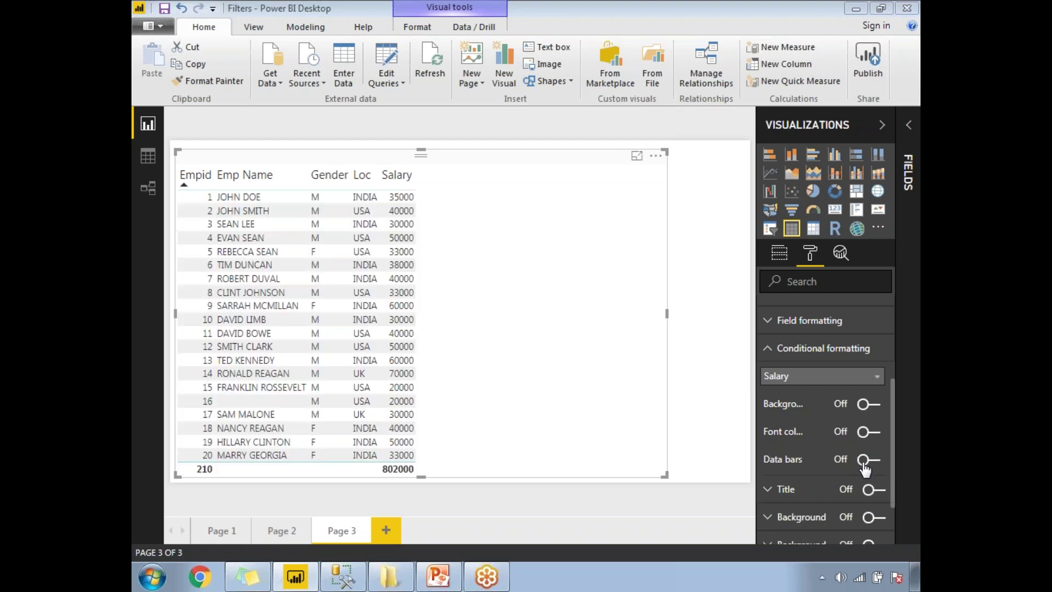
click(875, 461)
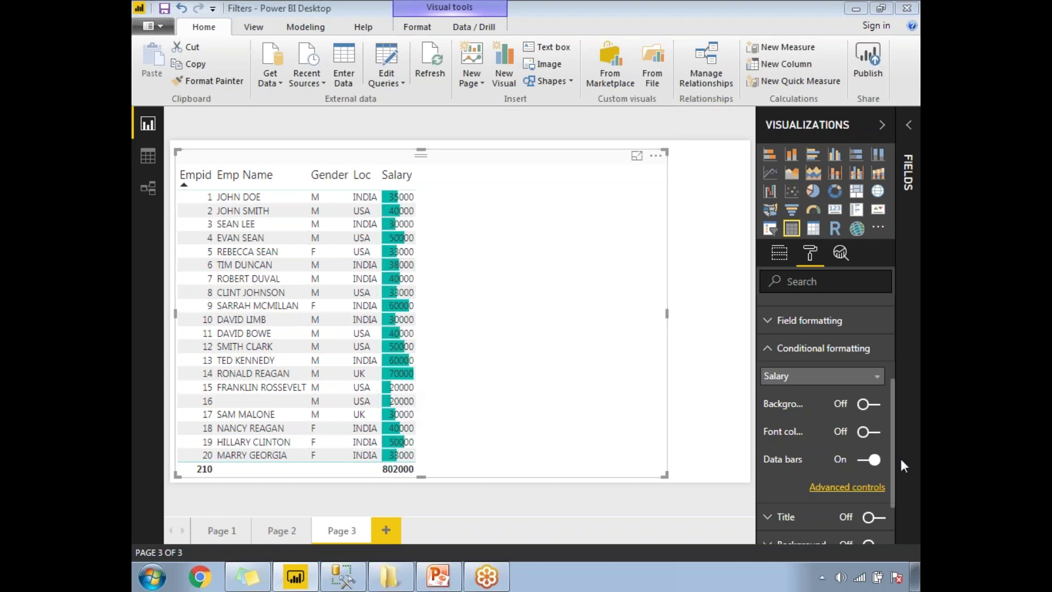
click(847, 486)
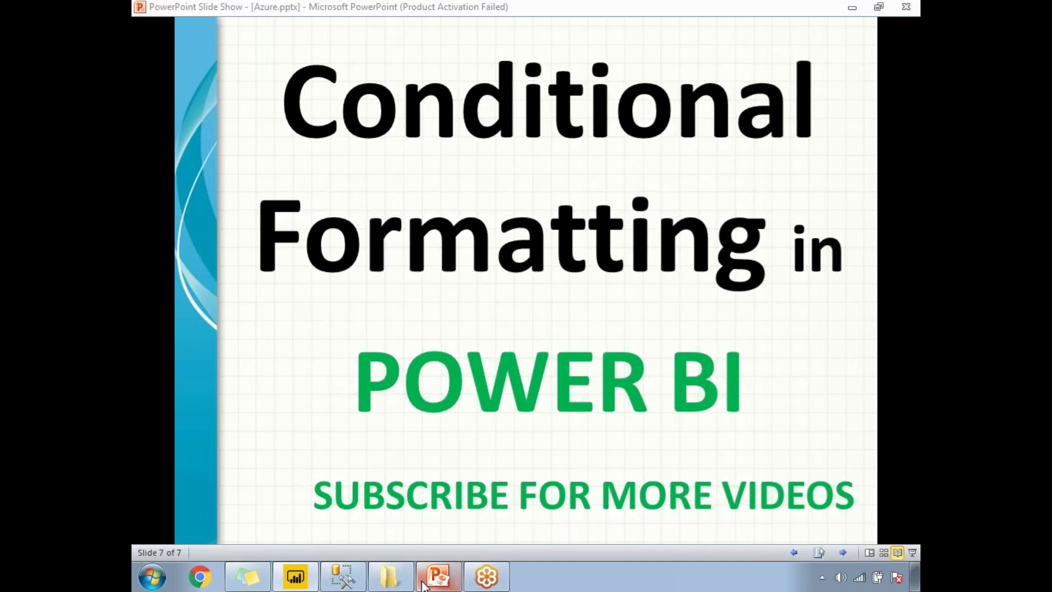
Switch from the slide show back to Power BI Desktop and view the Salary conditional formatting settings.
click(296, 578)
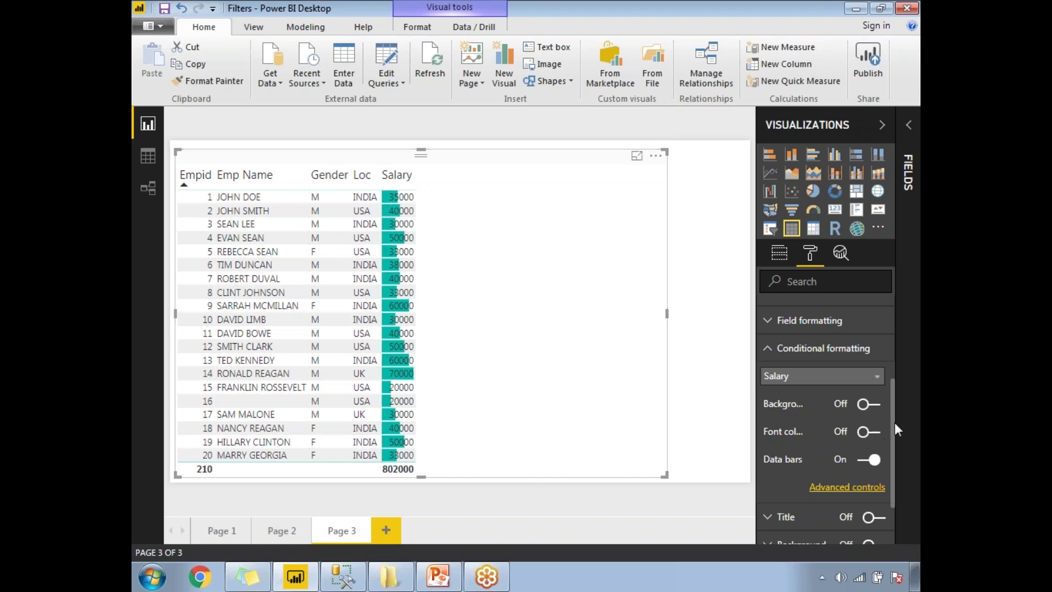
mouse_move(892, 419)
mouse_down()
mouse_move(893, 435)
mouse_move(890, 413)
mouse_up()
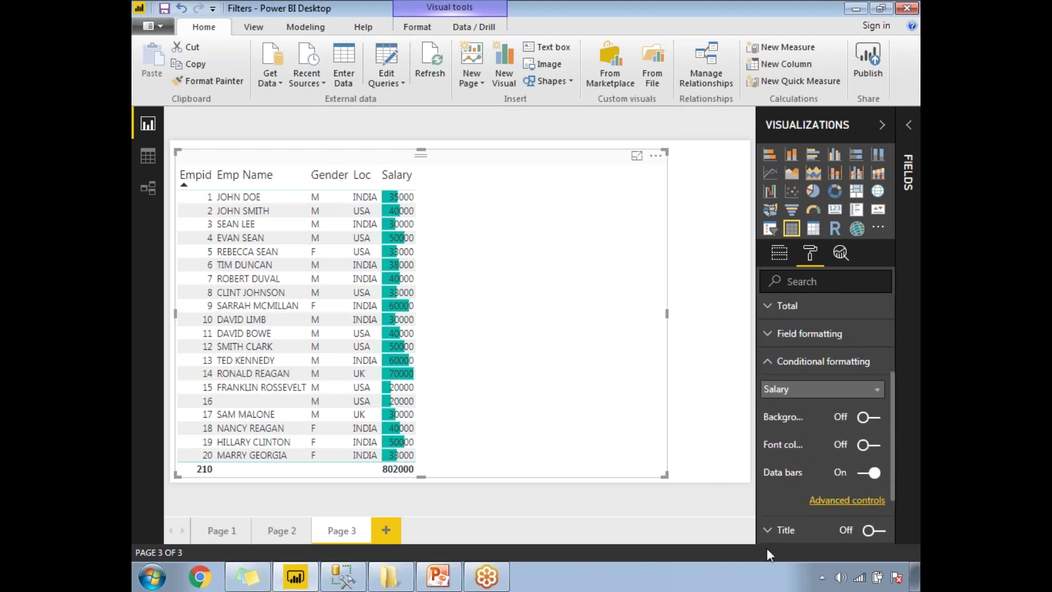